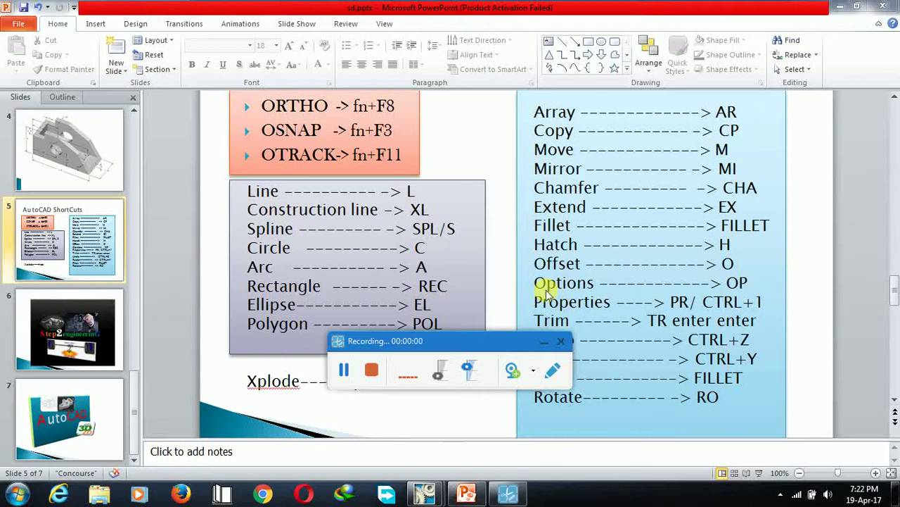
Bring the Mechanical Desktop Drawing2 window to the front
click(544, 343)
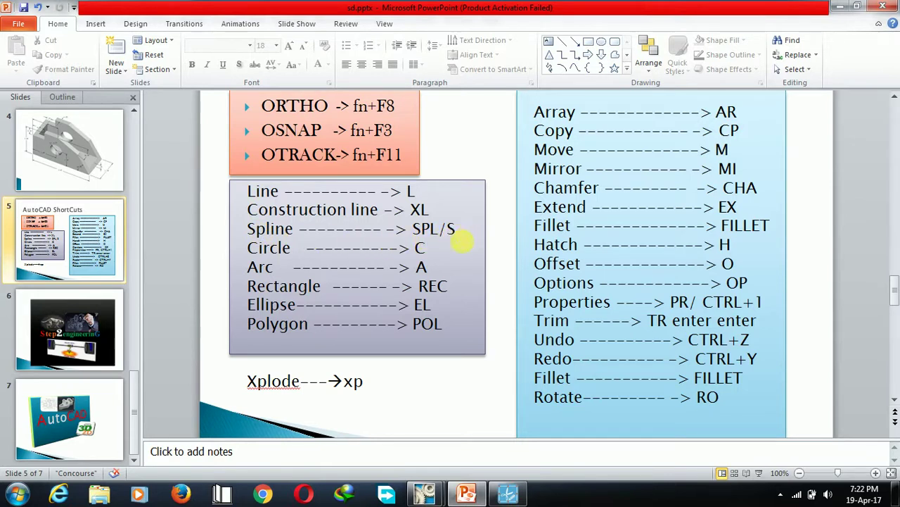
mouse_move(429, 497)
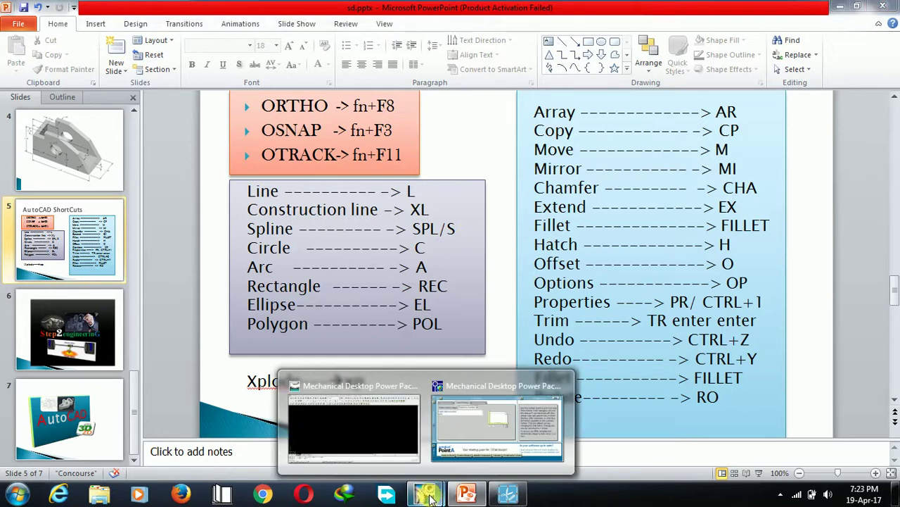
click(373, 451)
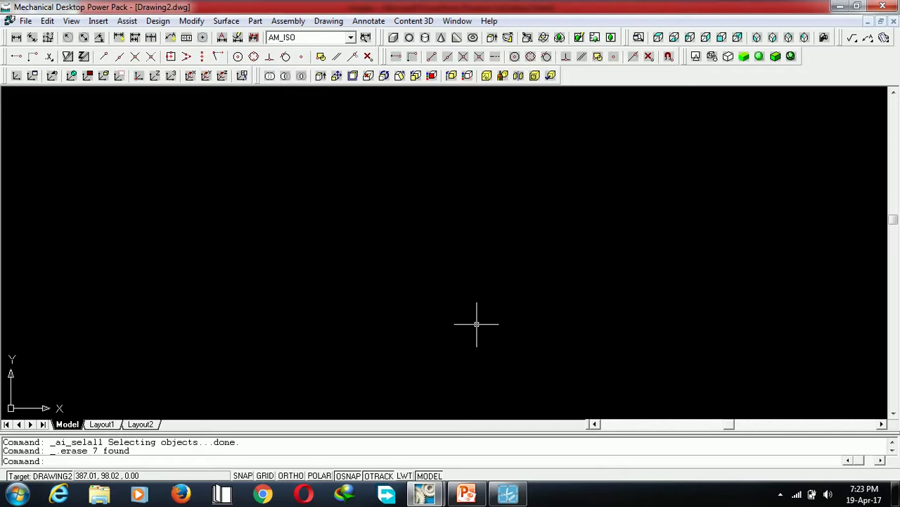
Sketch a trial five-point wavy spline with SPL, then cancel it, leaving the drawing empty
text(spl)
key(Return)
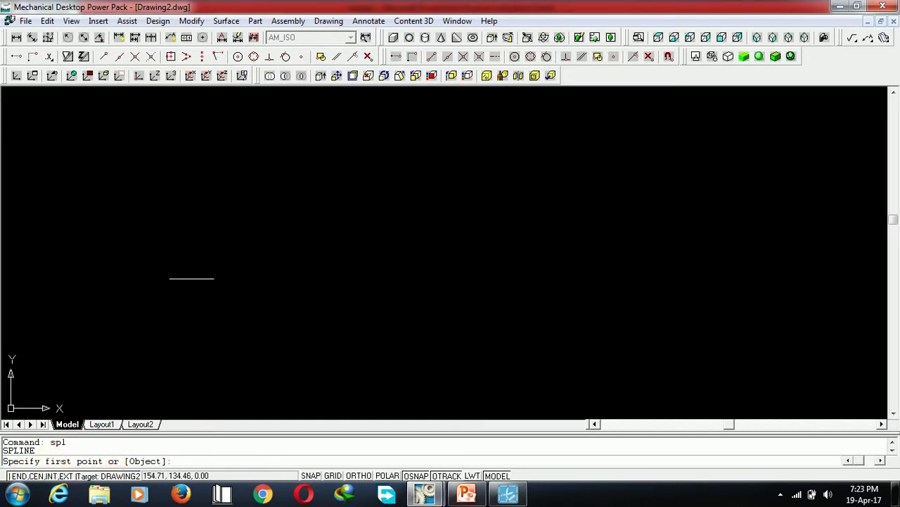
click(228, 252)
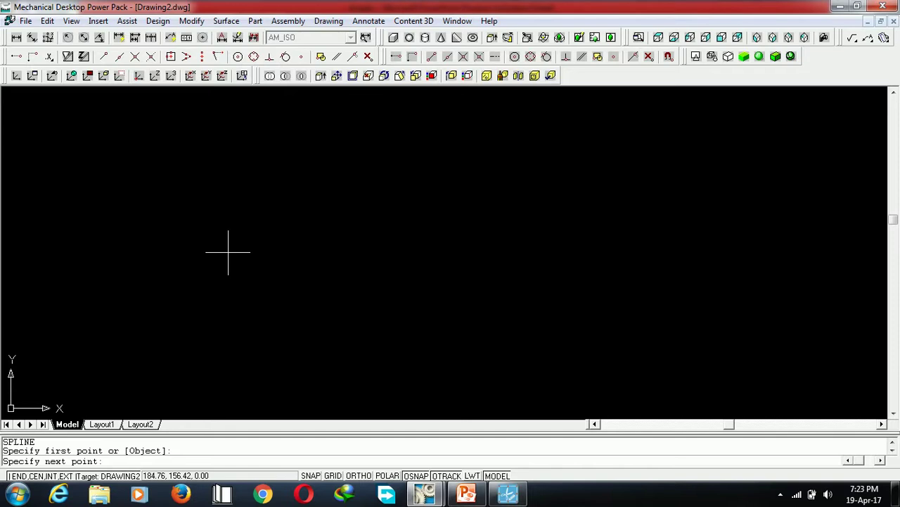
click(296, 206)
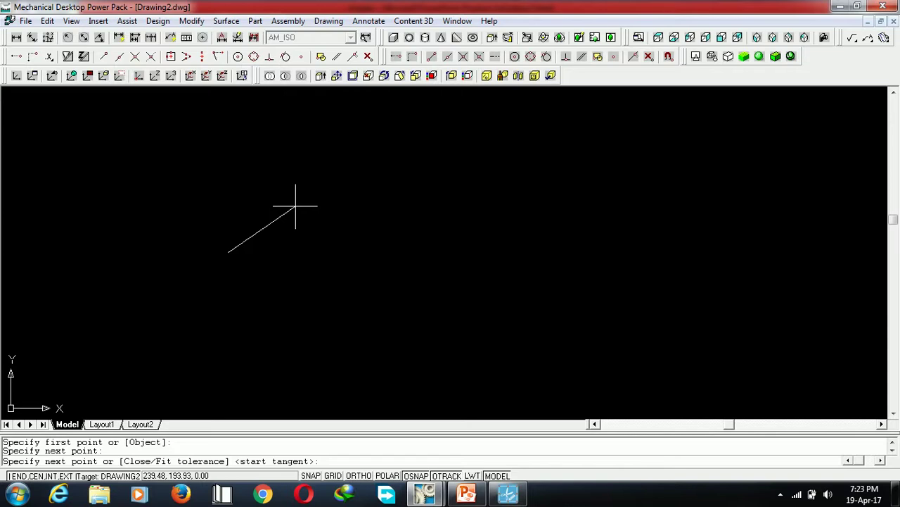
click(361, 243)
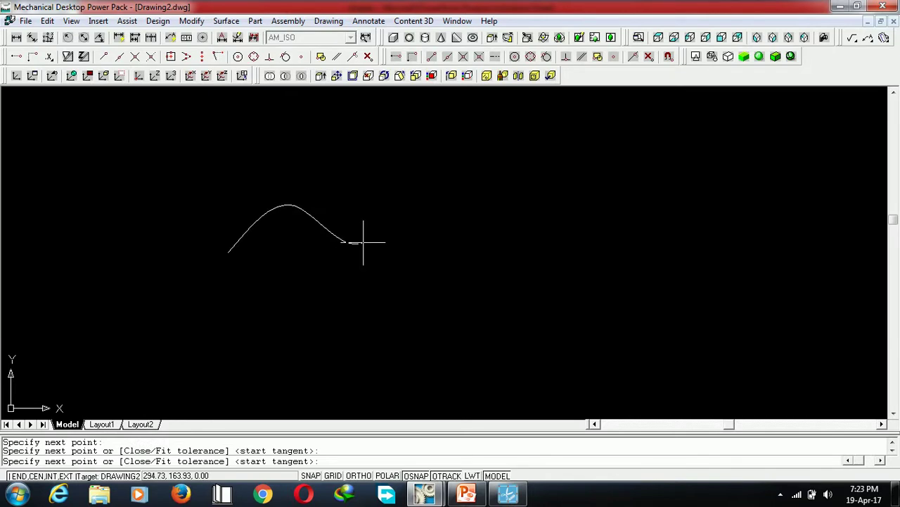
click(406, 189)
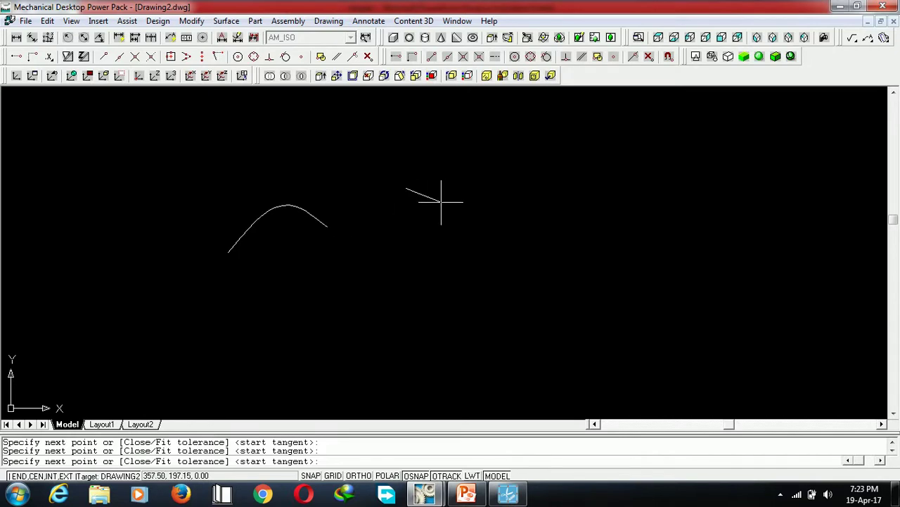
click(468, 222)
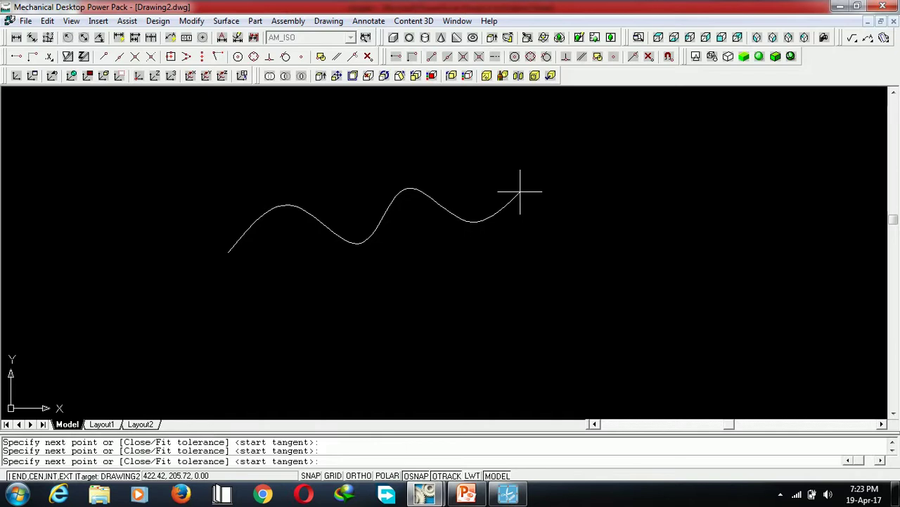
key(Escape)
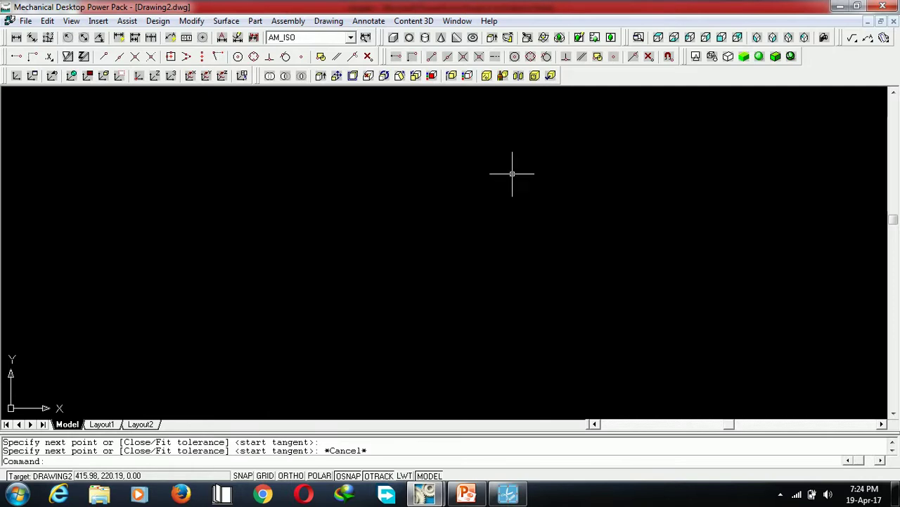
Draw a five-point wavy open spline across the drawing, then switch to the PowerPoint slide
right_click(513, 174)
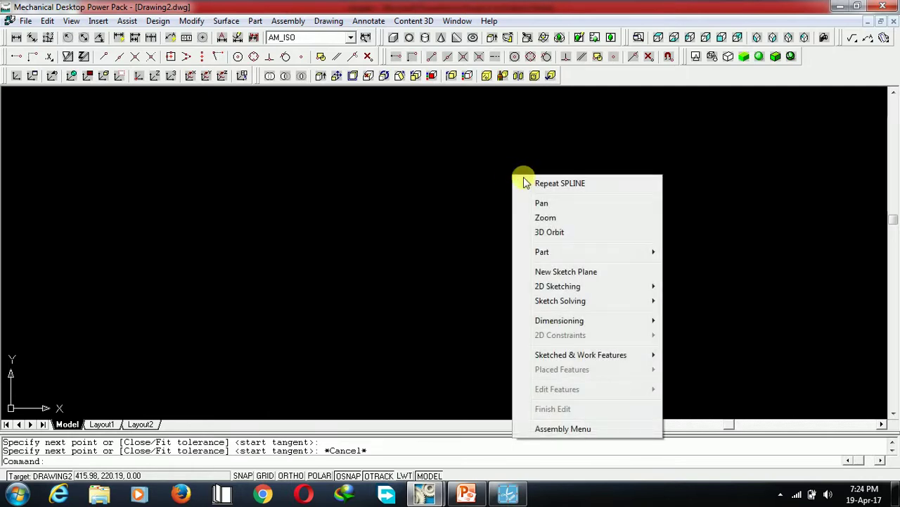
click(572, 184)
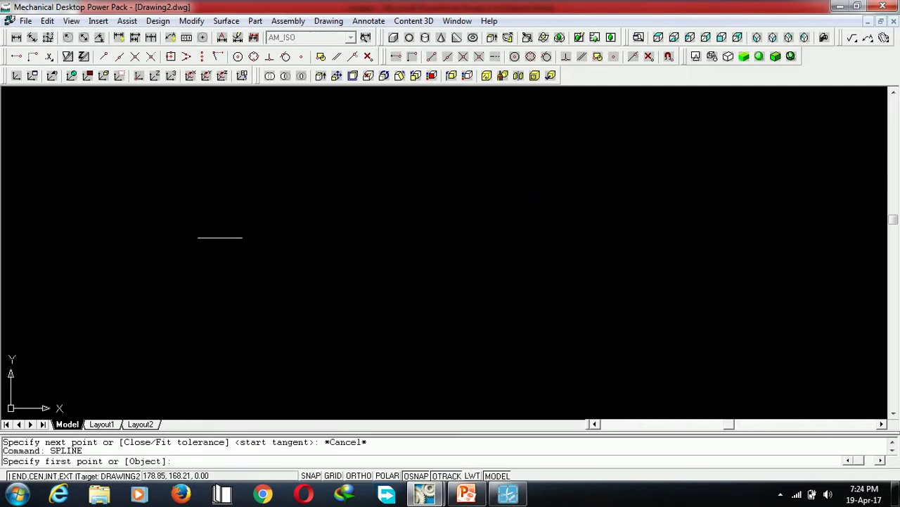
click(222, 237)
click(308, 235)
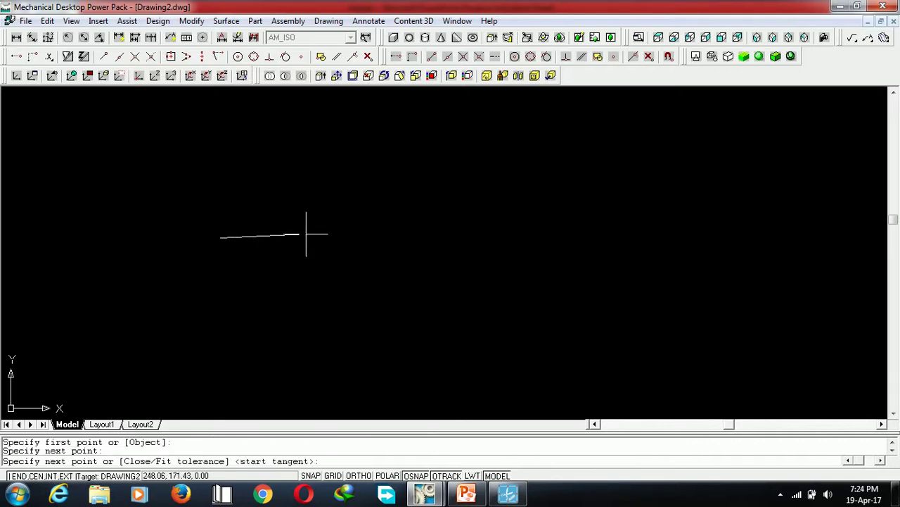
click(347, 184)
click(439, 211)
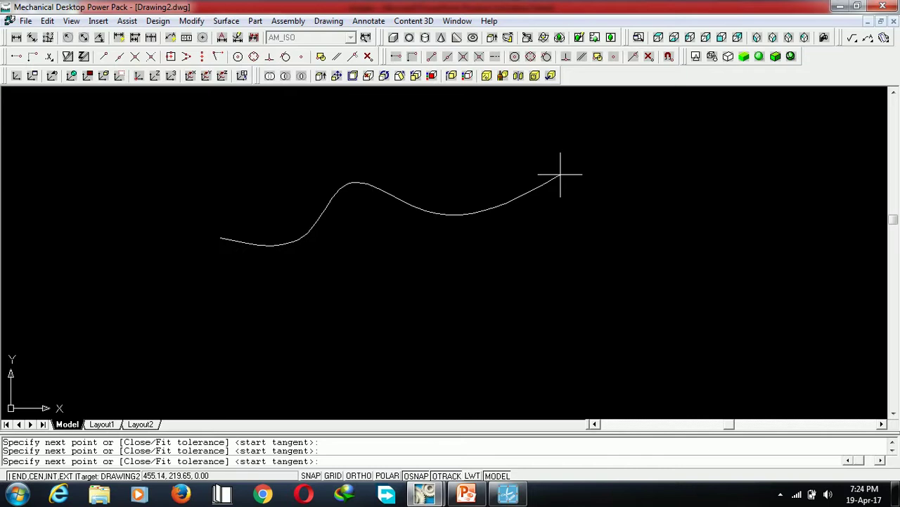
click(561, 175)
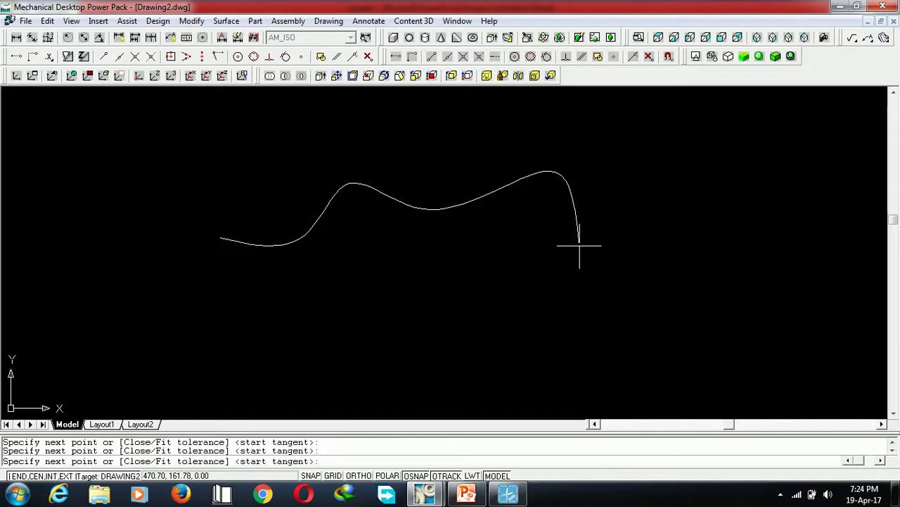
key(Return)
key(Return)
key(Return)
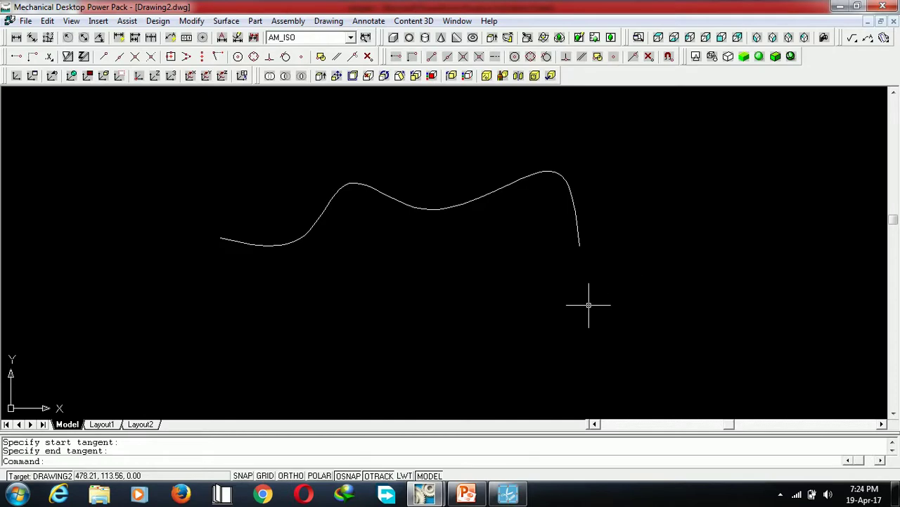
click(468, 494)
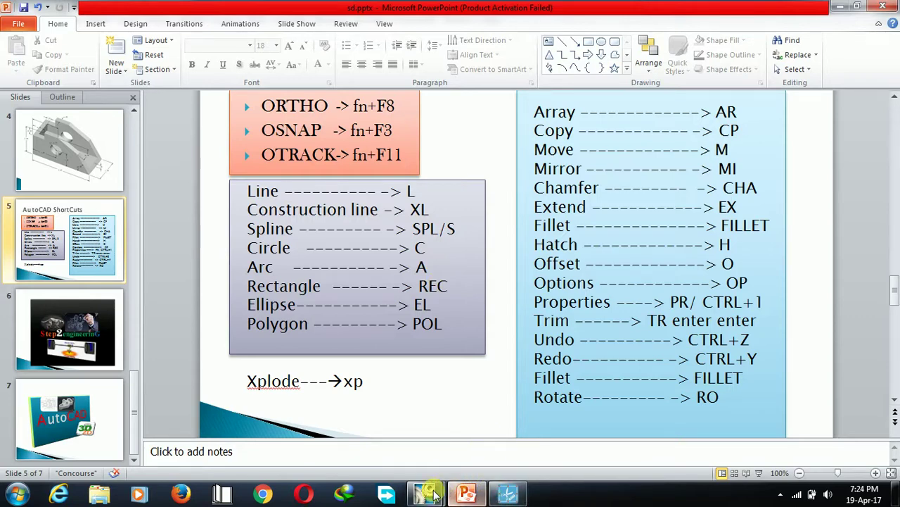
Return to Drawing2 and start the ARC command with A
mouse_move(431, 494)
click(387, 460)
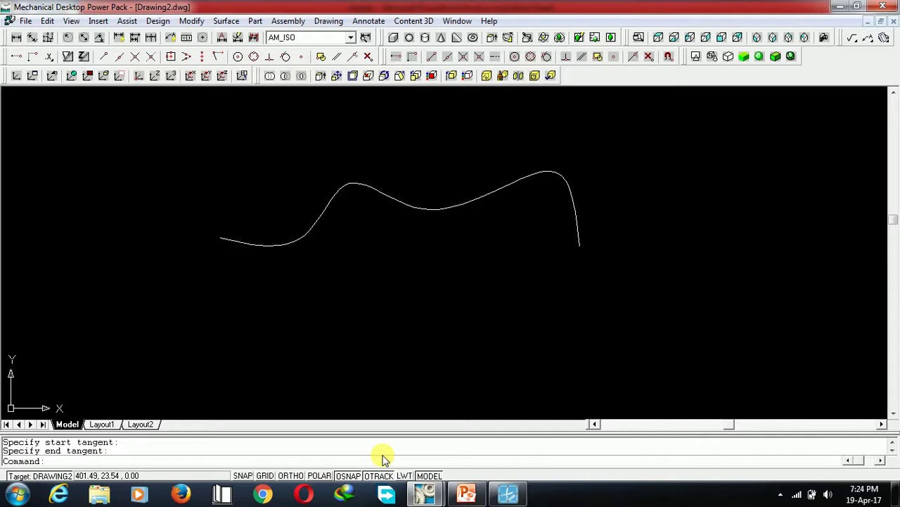
text(a)
key(Return)
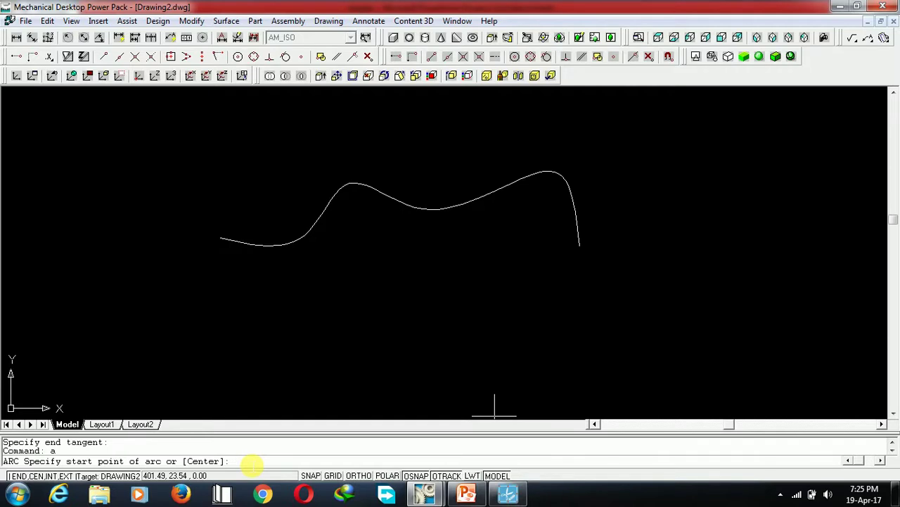
Cancel the arc and draw a short horizontal line below the spline with ORTHO on
key(Escape)
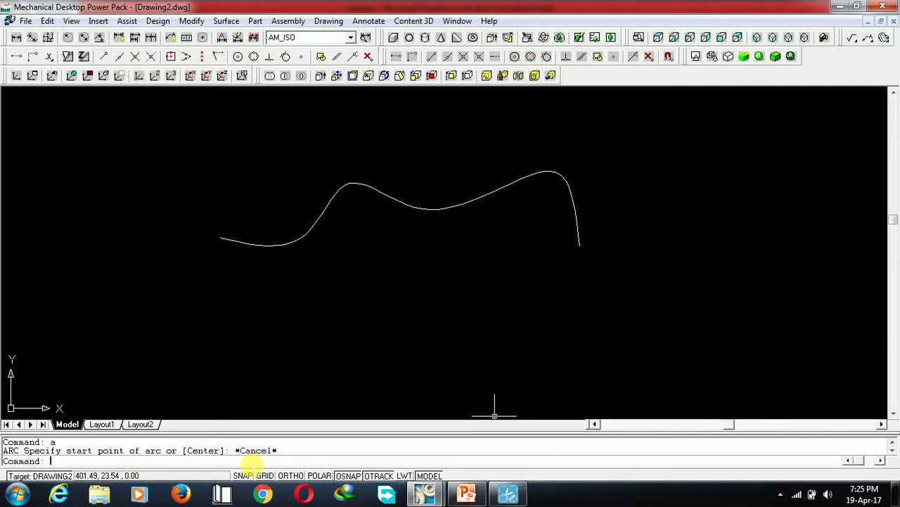
text(l)
key(Return)
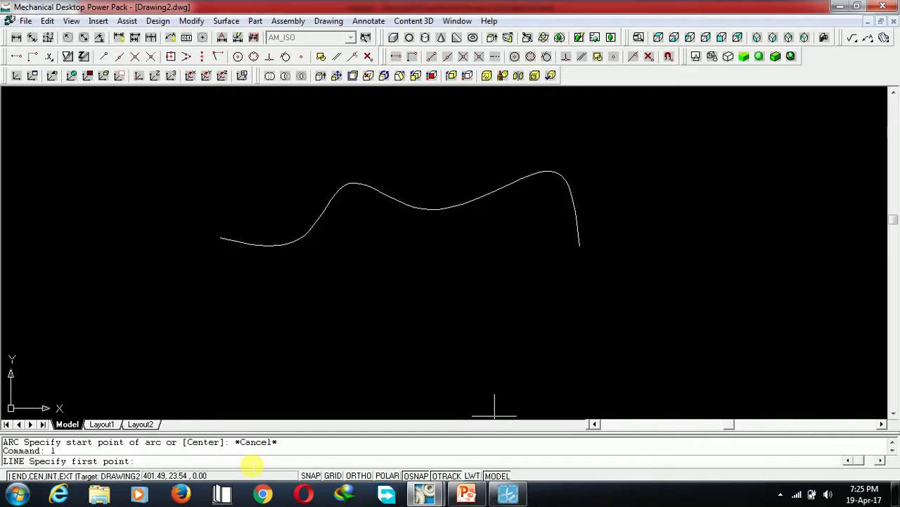
click(359, 476)
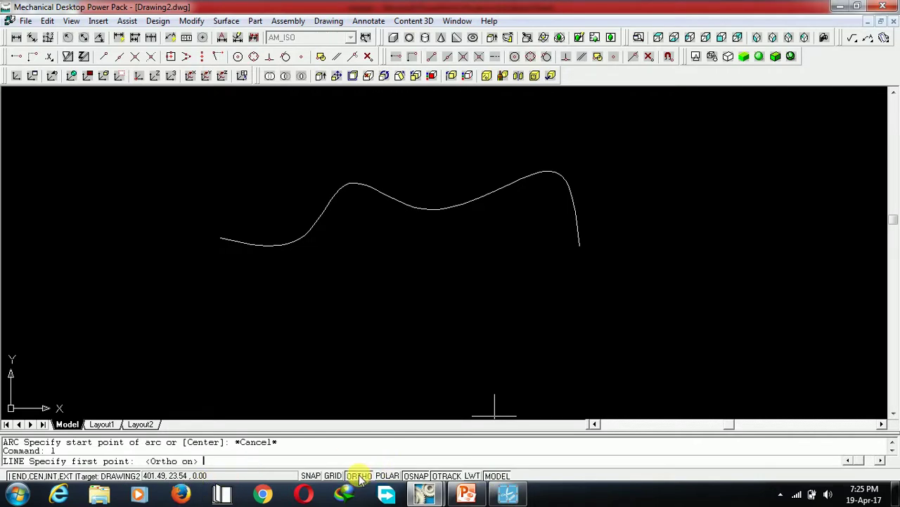
click(416, 282)
click(488, 282)
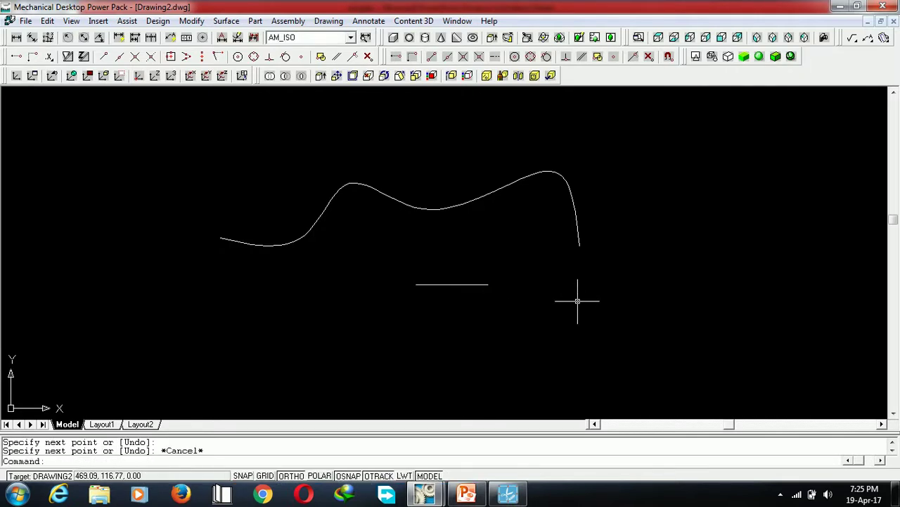
text(a)
key(Return)
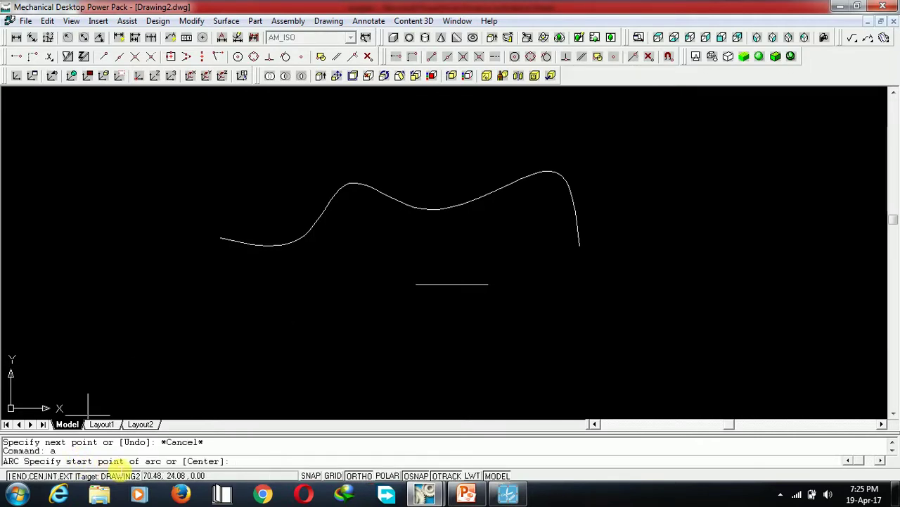
Draw an arc through the line's left and right ends, ending up toward the spline
click(415, 284)
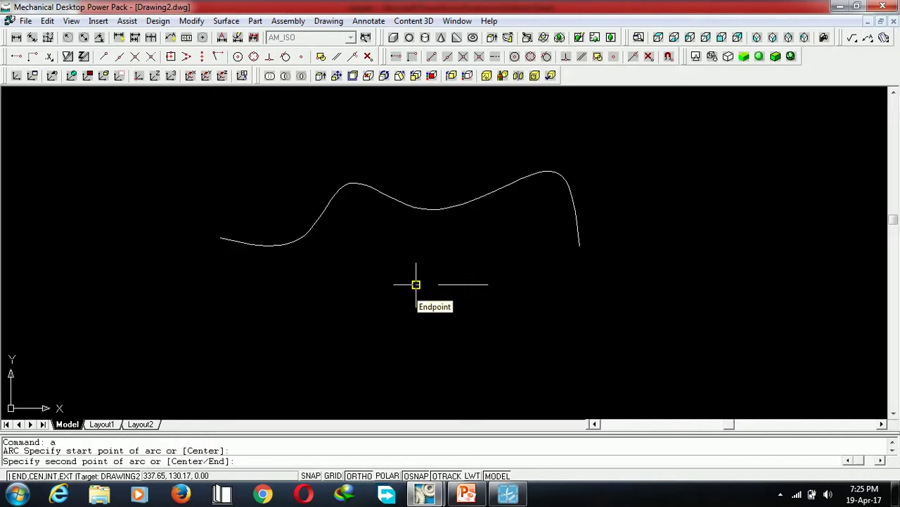
click(487, 285)
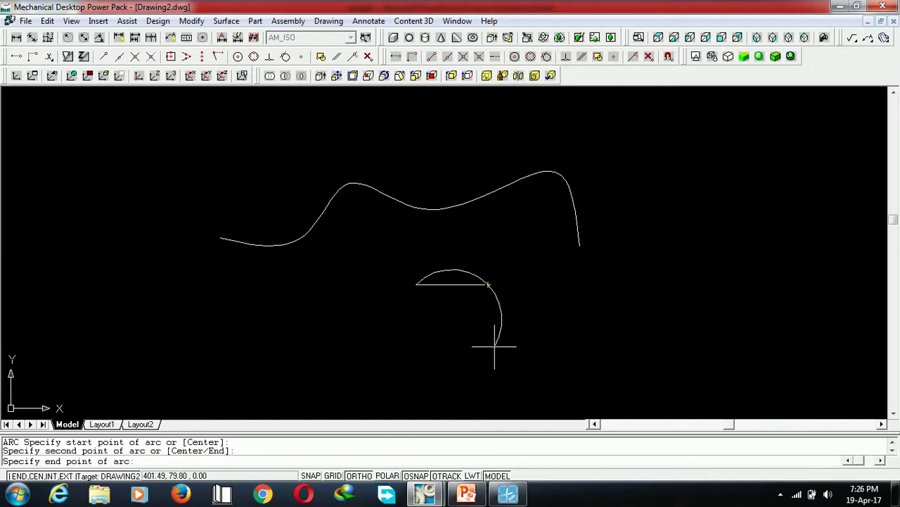
click(518, 224)
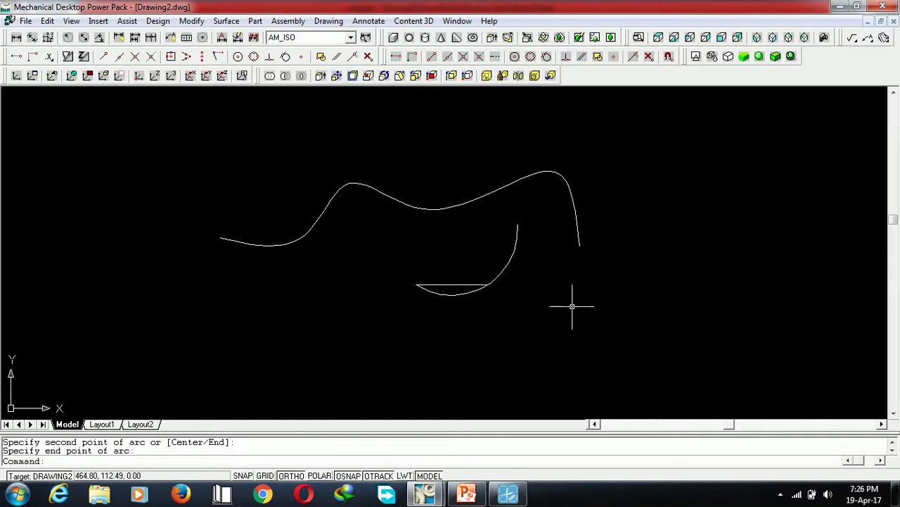
click(452, 285)
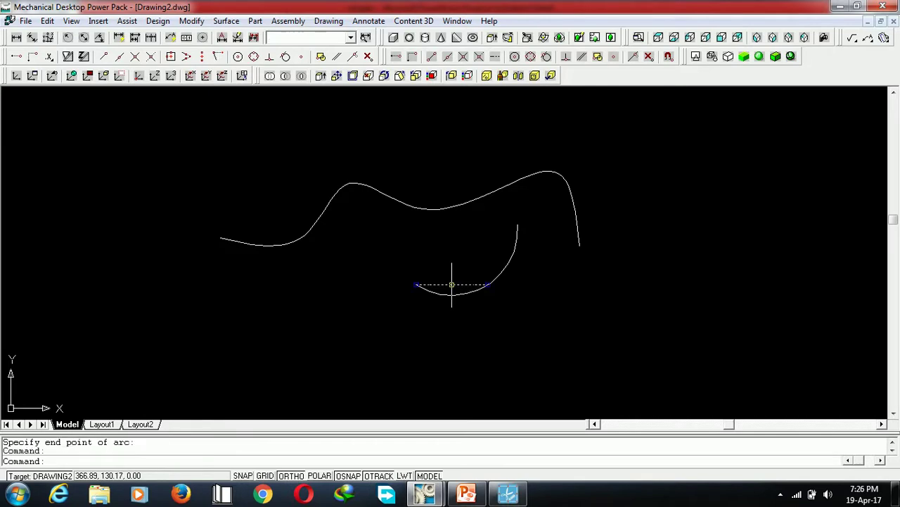
Delete the horizontal line, cancel the repeated erase, and start a new arc
key(Delete)
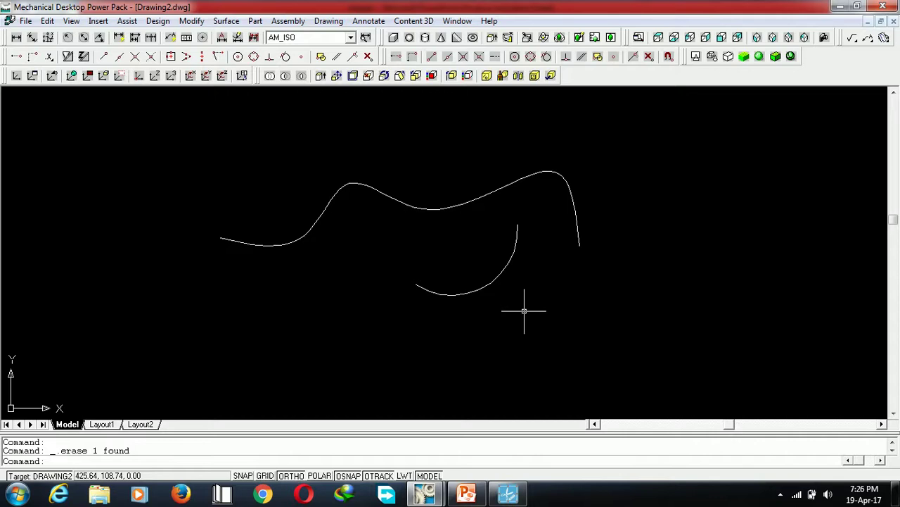
right_click(680, 218)
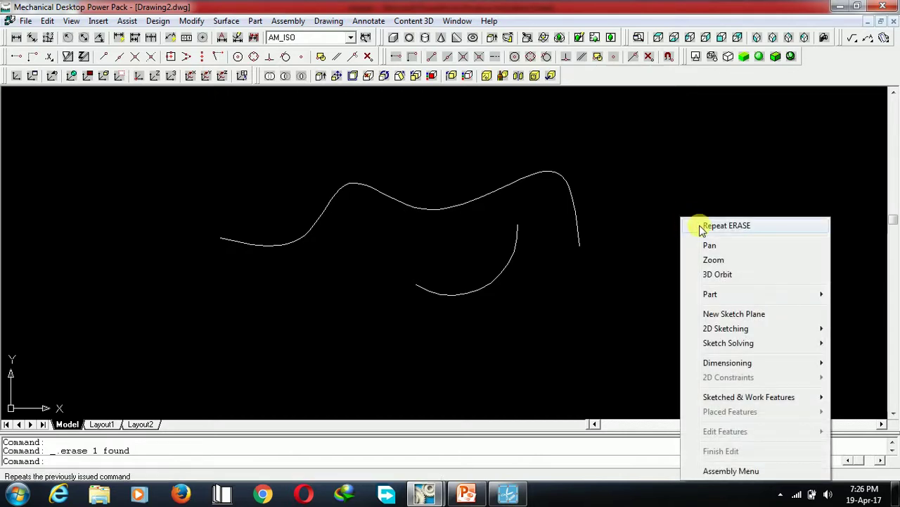
click(703, 226)
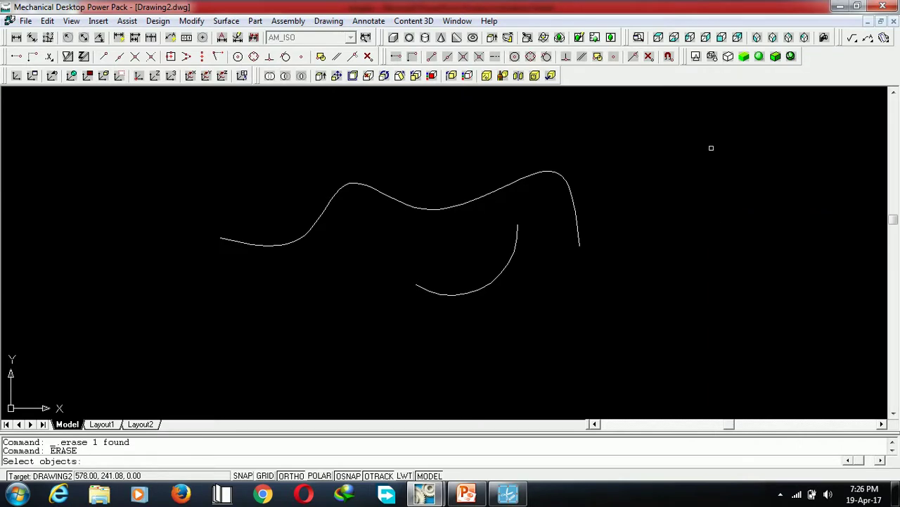
key(Escape)
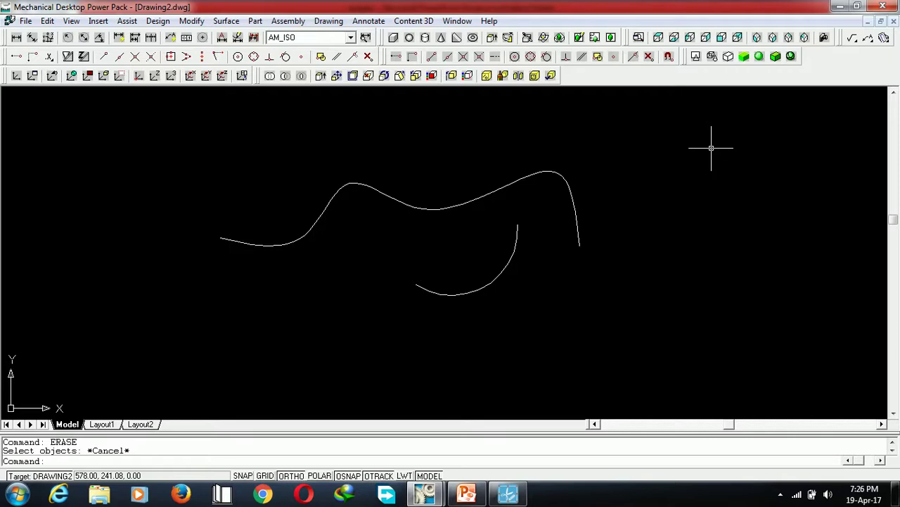
text(a)
key(Return)
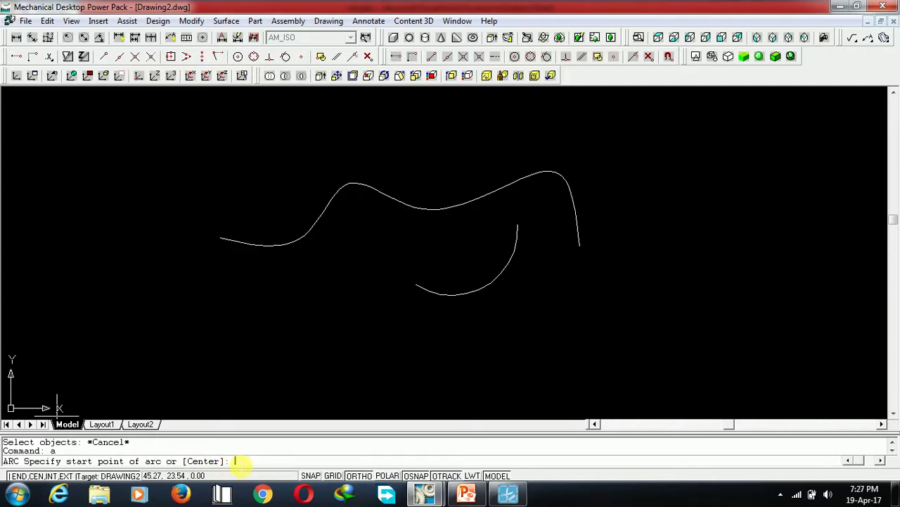
Draw a centre-start arc with a 30-degree included angle right of the spline, ORTHO off
text(c)
key(Return)
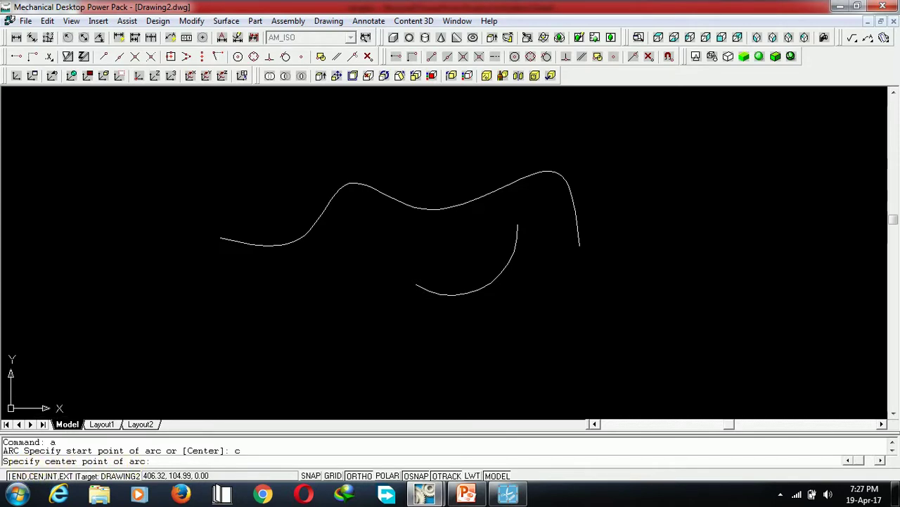
click(708, 257)
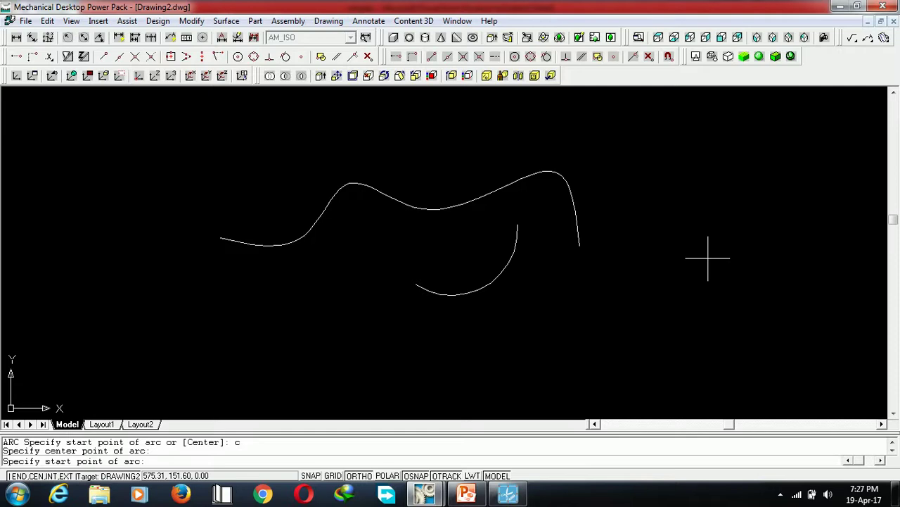
click(644, 178)
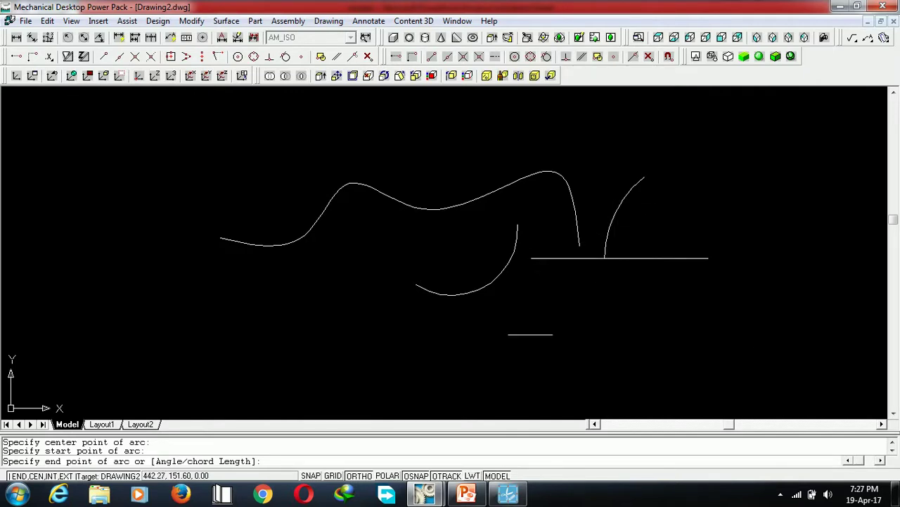
click(370, 474)
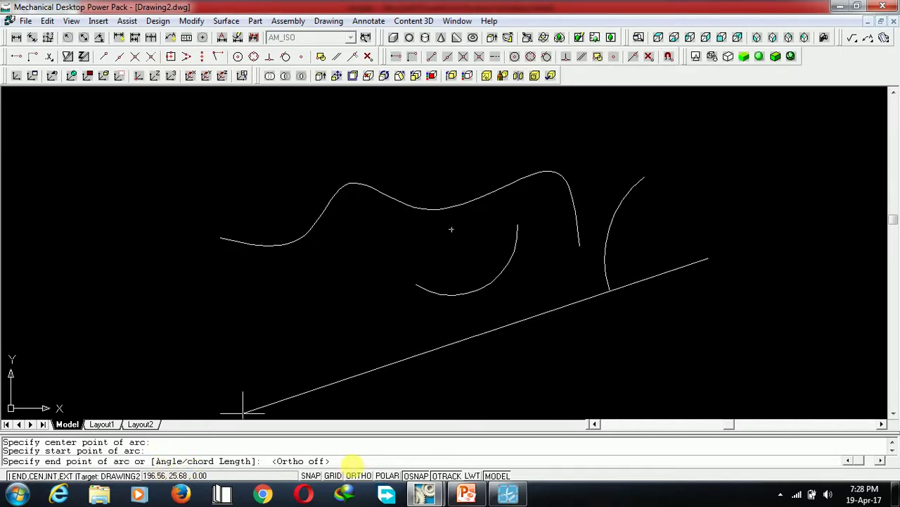
text(a)
key(Return)
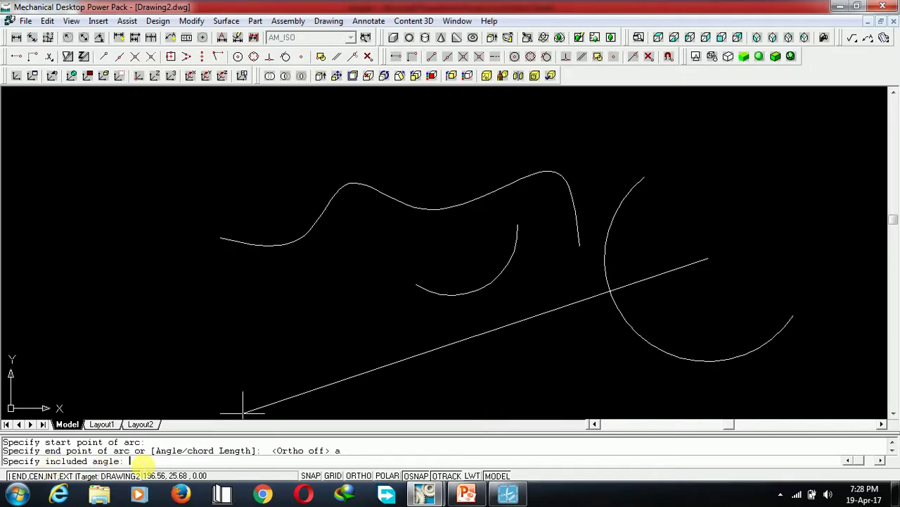
text(30)
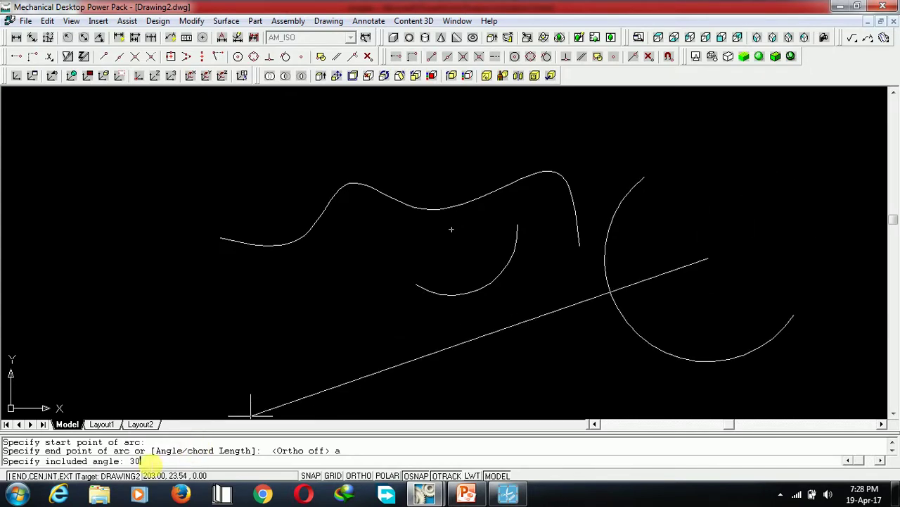
key(Return)
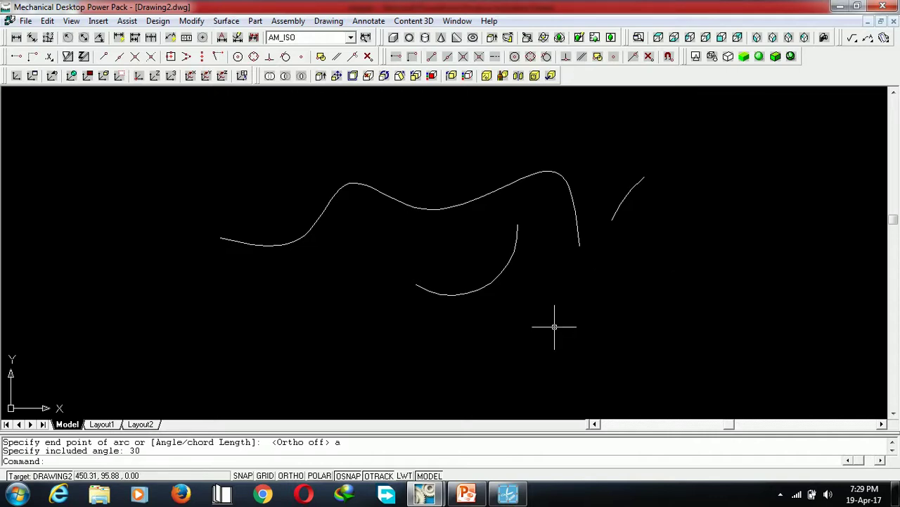
click(466, 493)
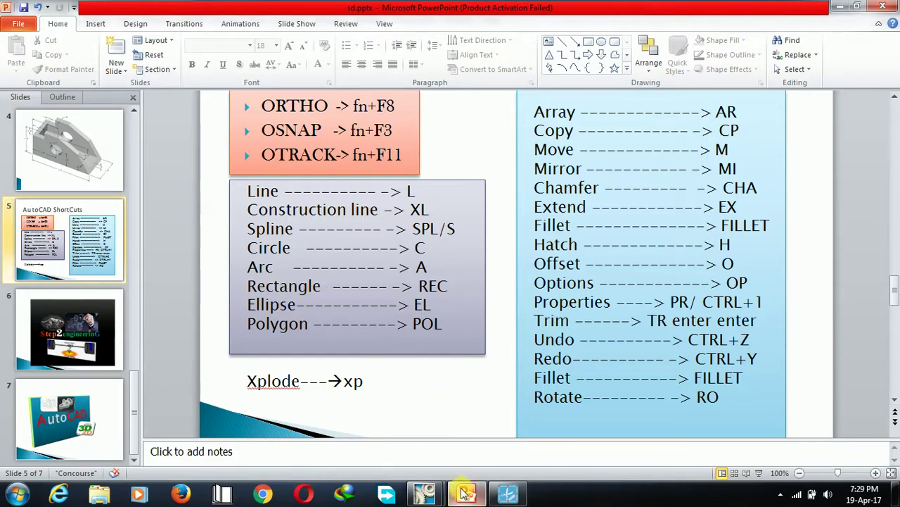
mouse_move(429, 497)
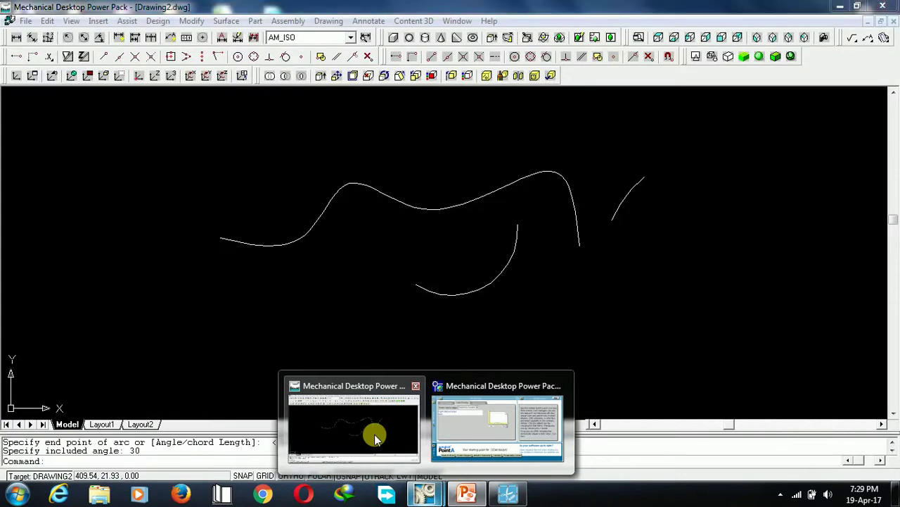
click(377, 437)
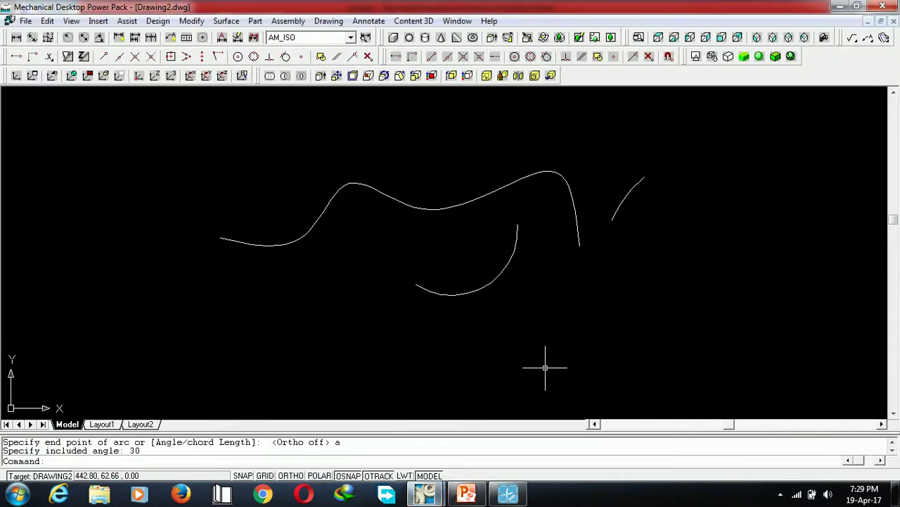
Draw a small two-corner rectangle left of the spline and repeat the rectangle command
text(rec)
key(Return)
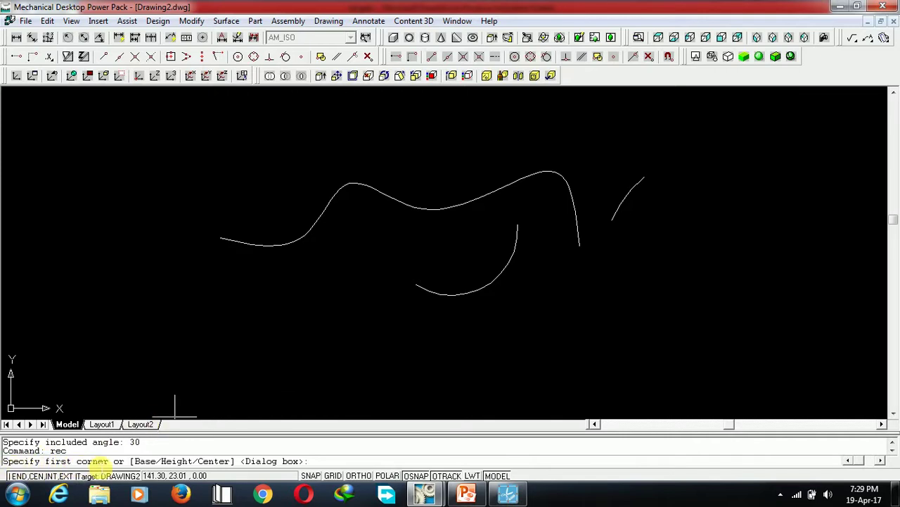
click(79, 170)
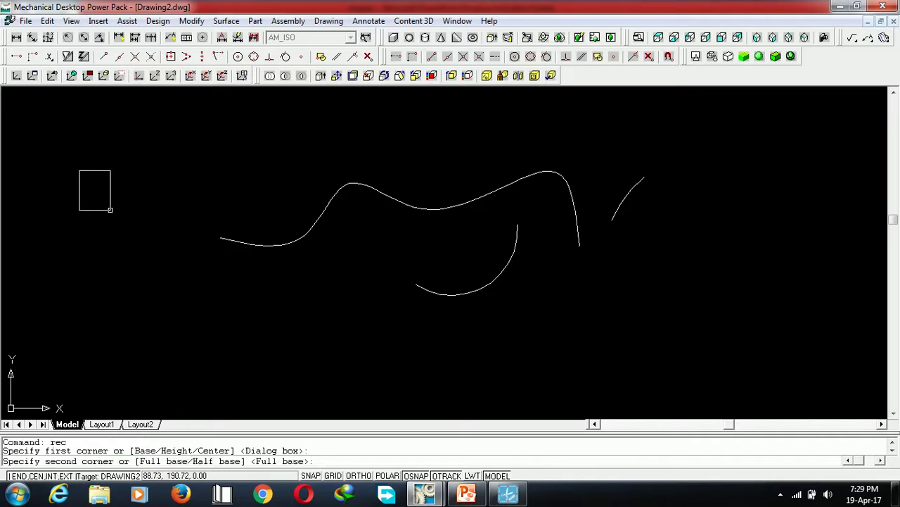
click(154, 232)
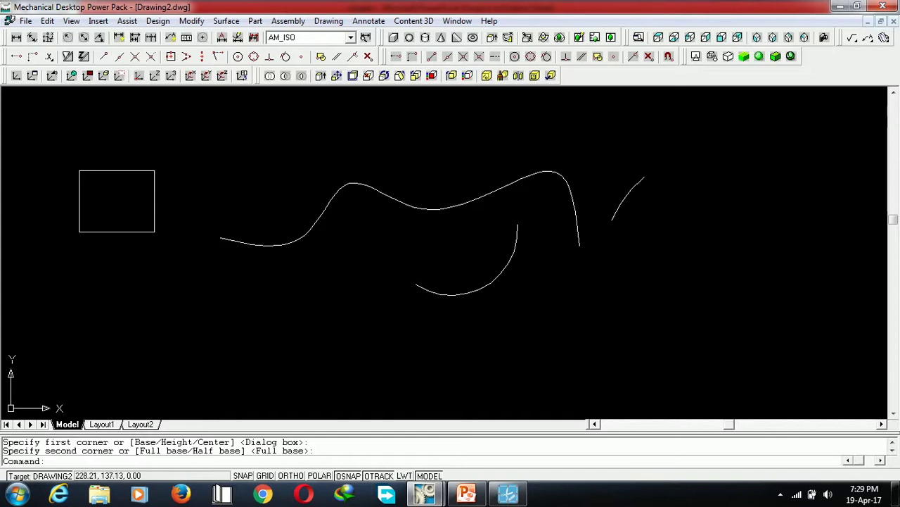
right_click(693, 223)
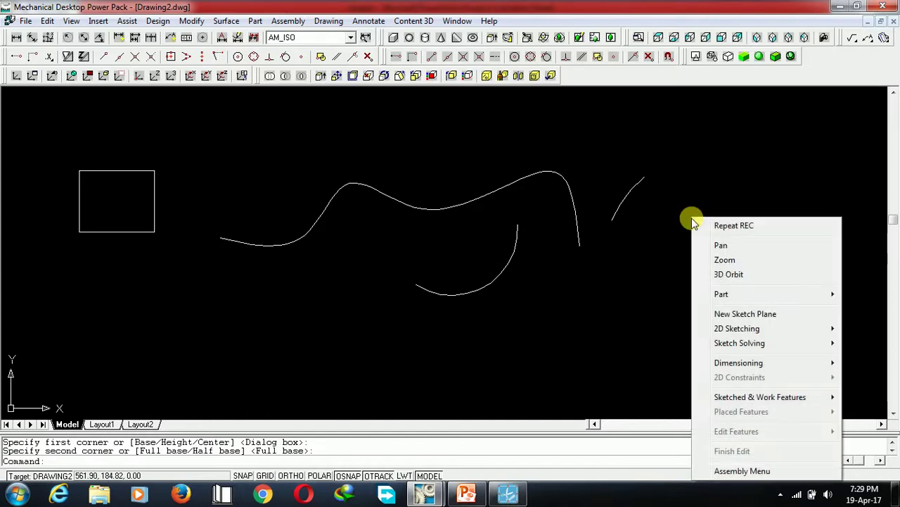
click(753, 226)
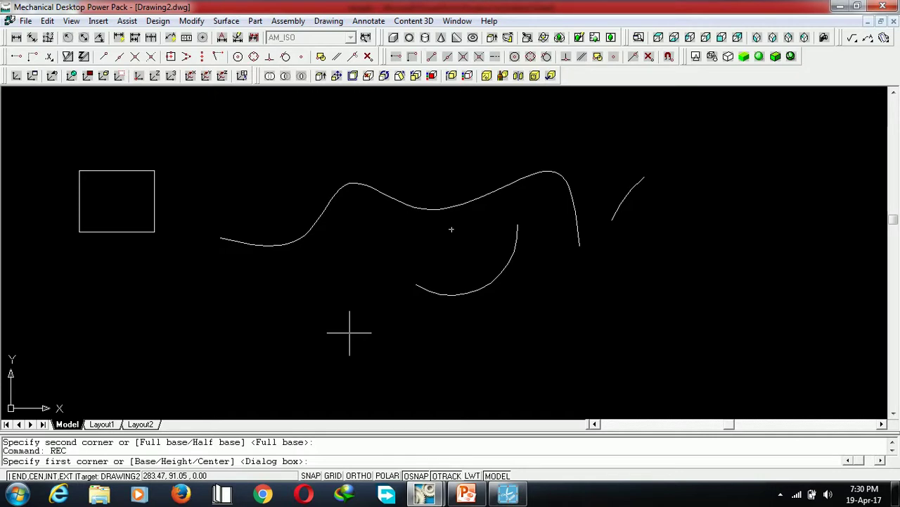
Draw a 100 by 200 rectangle from a picked base middle point, overlapping the spline's right end
click(63, 443)
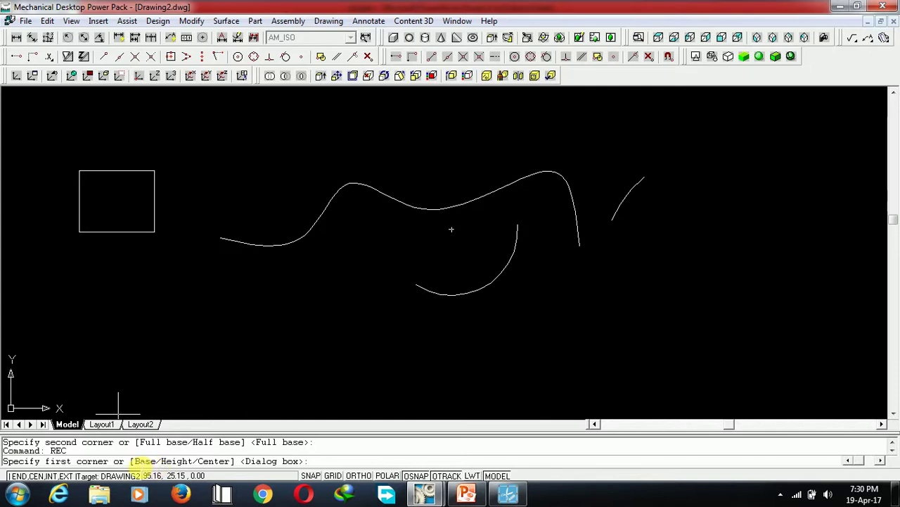
click(331, 474)
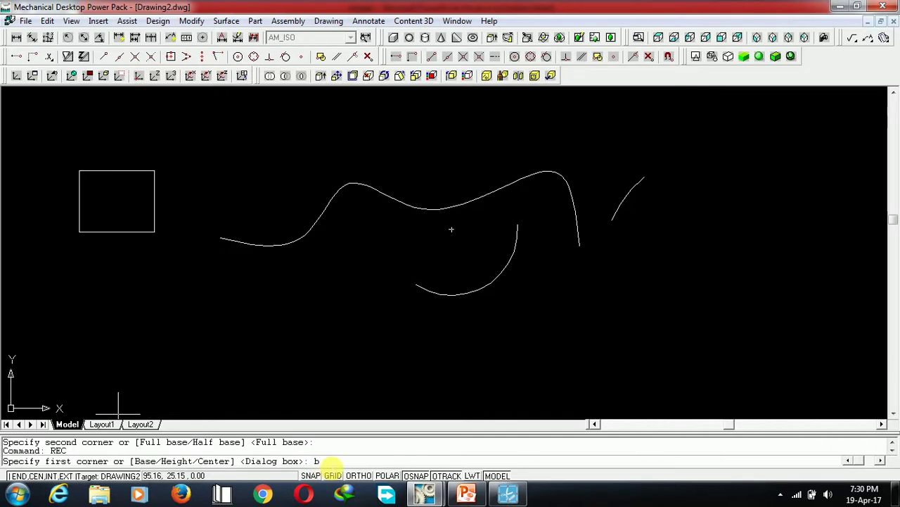
key(Return)
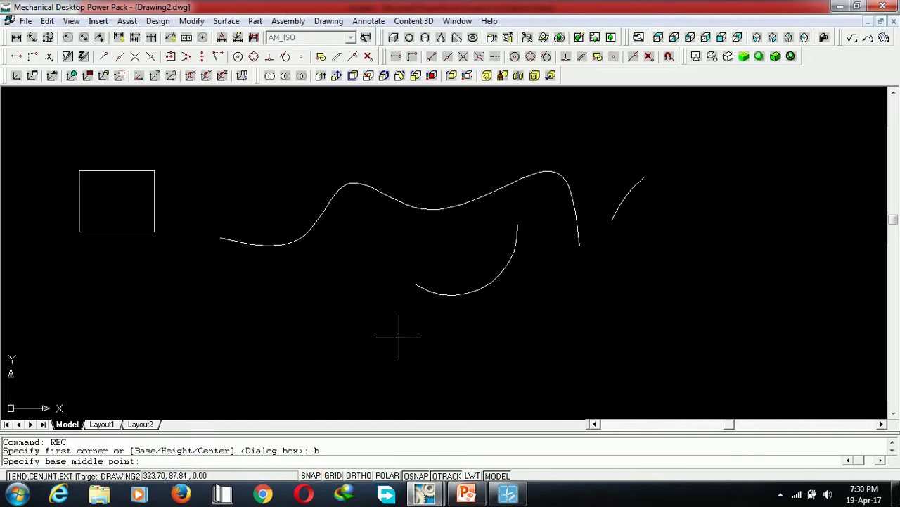
click(566, 346)
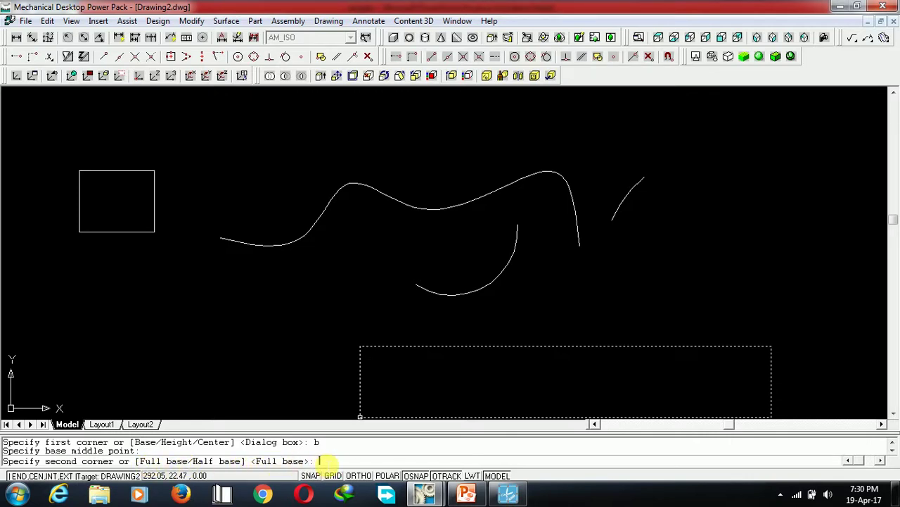
key(Return)
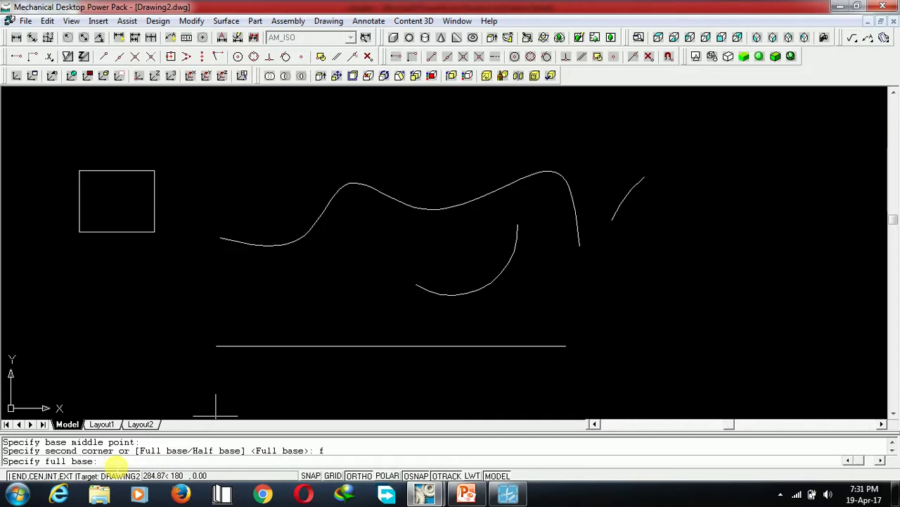
text(100)
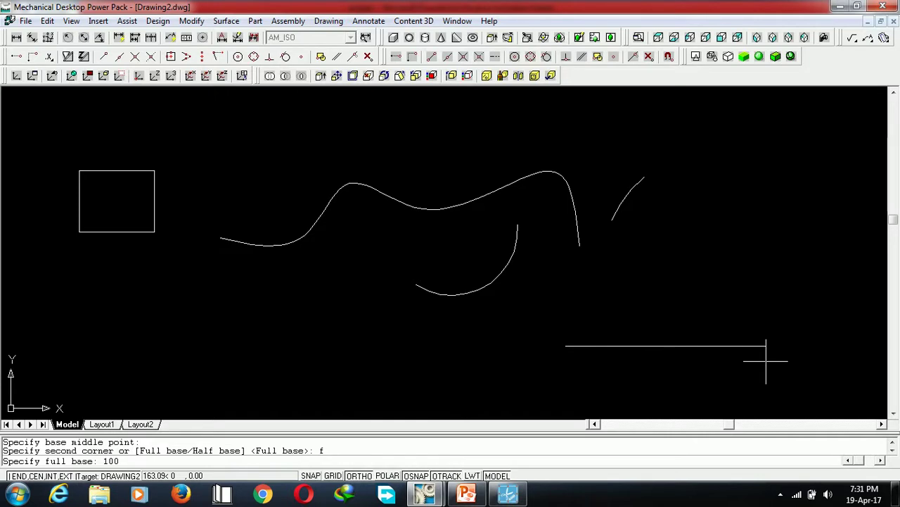
key(Return)
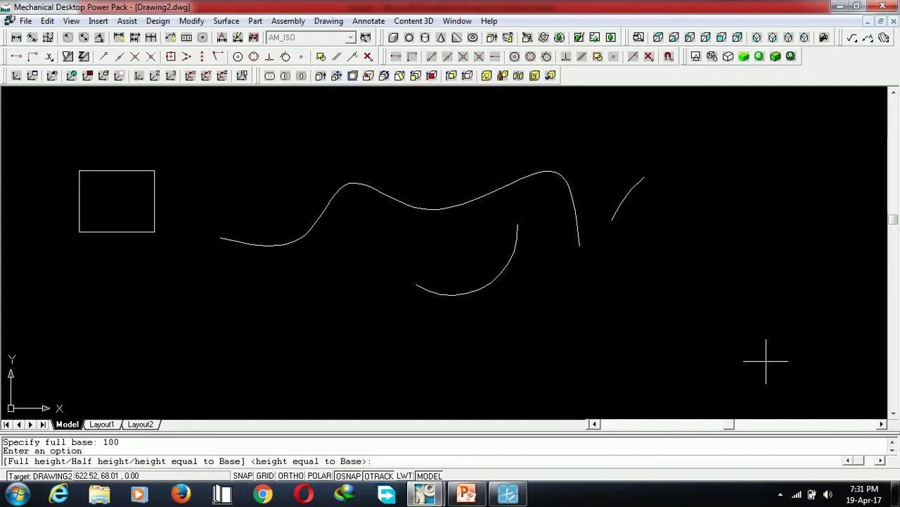
click(106, 442)
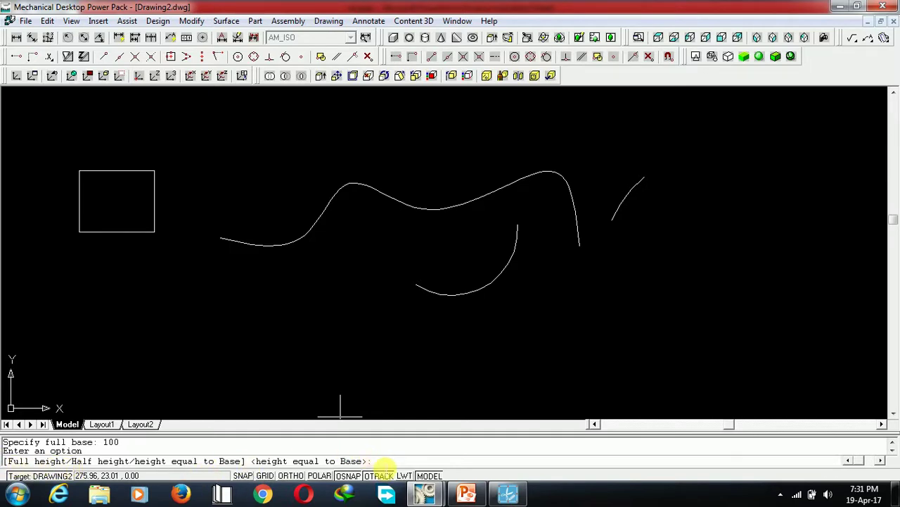
key(Return)
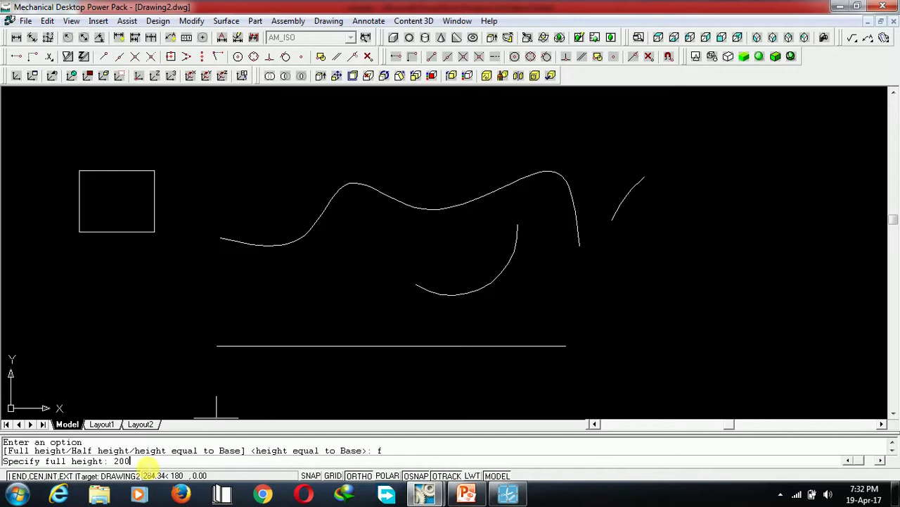
key(Return)
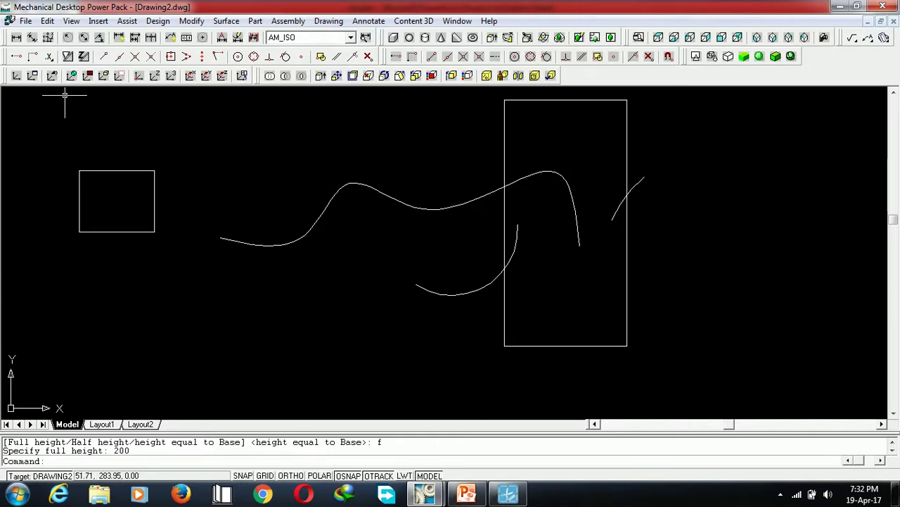
Dimension the tall rectangle's bottom edge with a 100 linear dimension placed below it
click(16, 40)
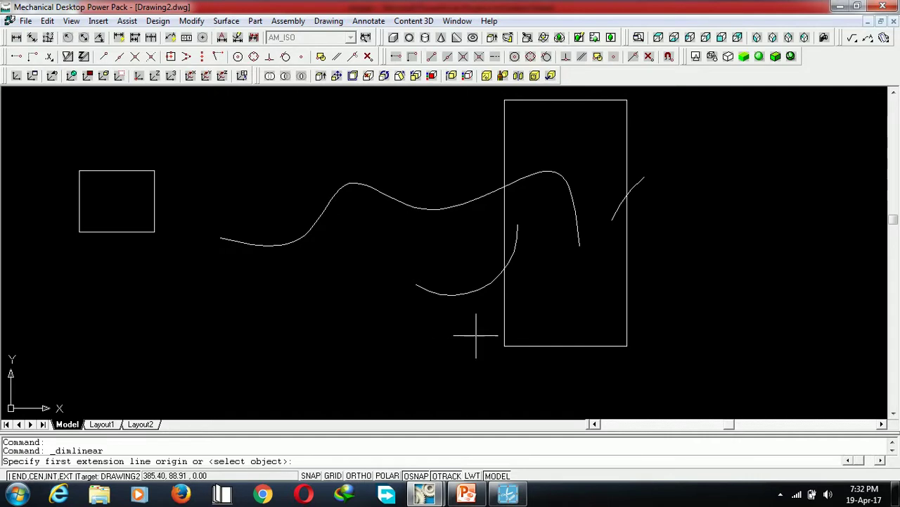
click(505, 346)
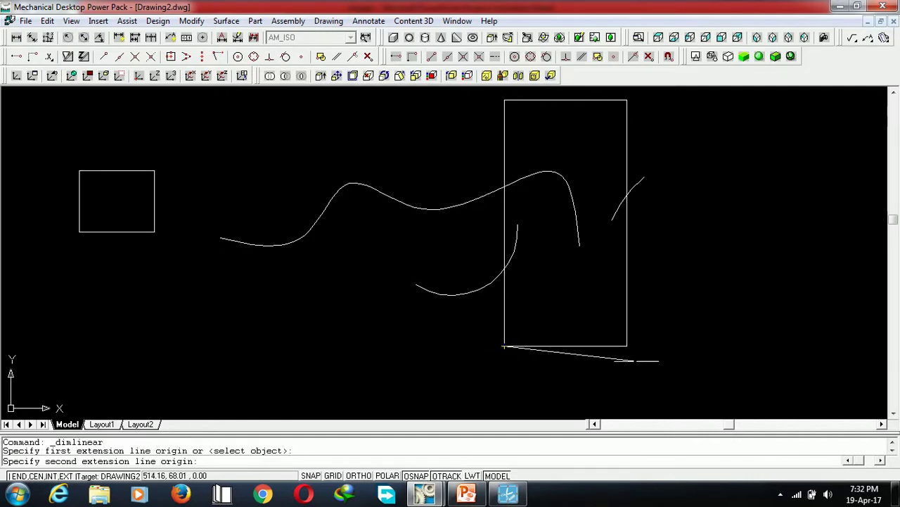
click(627, 346)
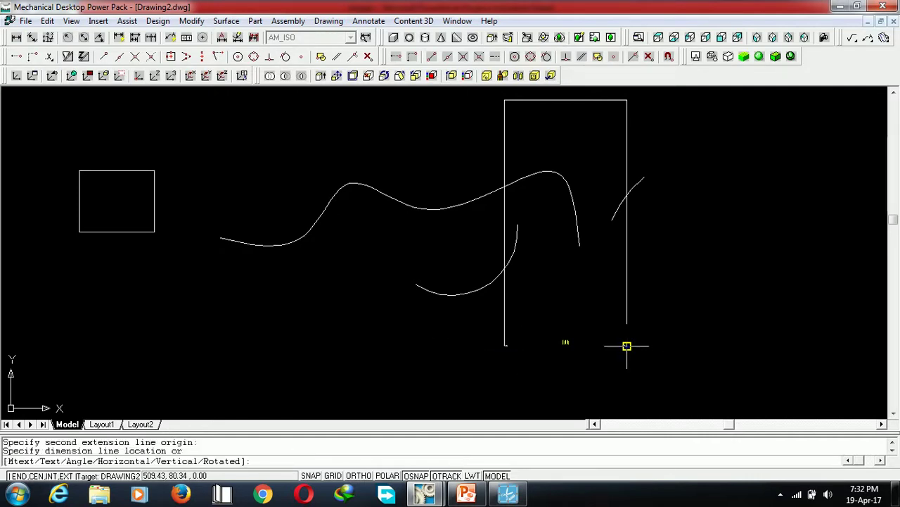
click(627, 379)
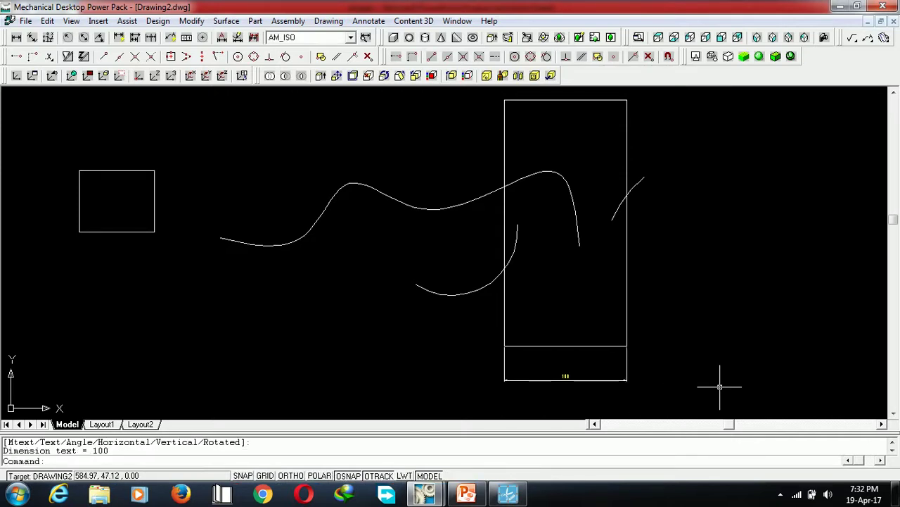
click(567, 377)
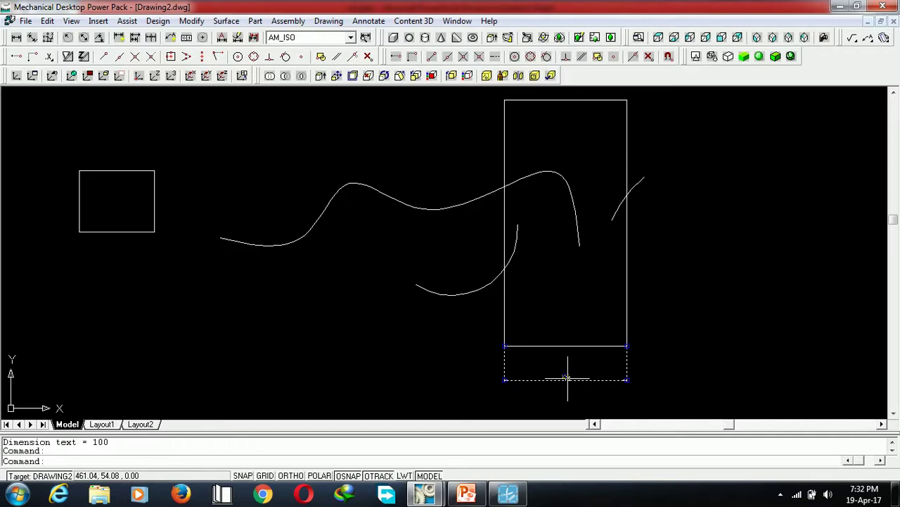
Set the 100 dimension's text height to 10 and arrow size to 10 in Properties
double_click(567, 377)
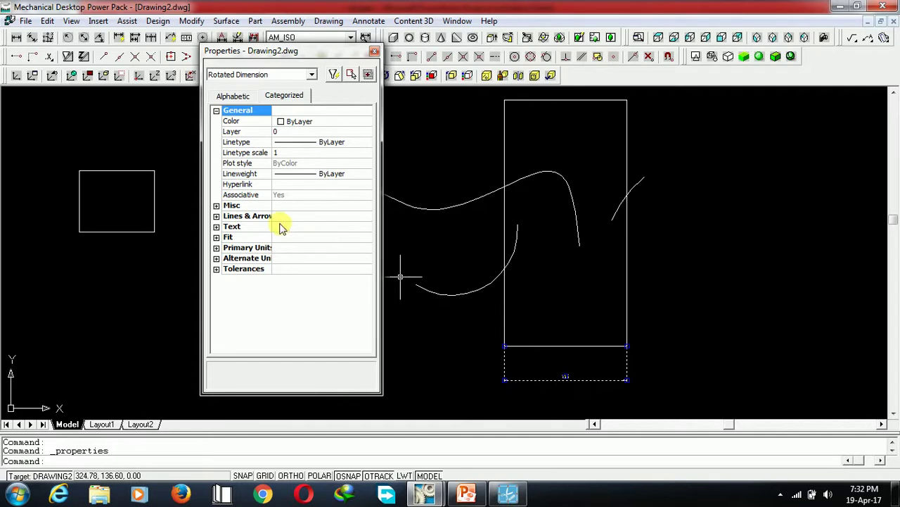
click(216, 225)
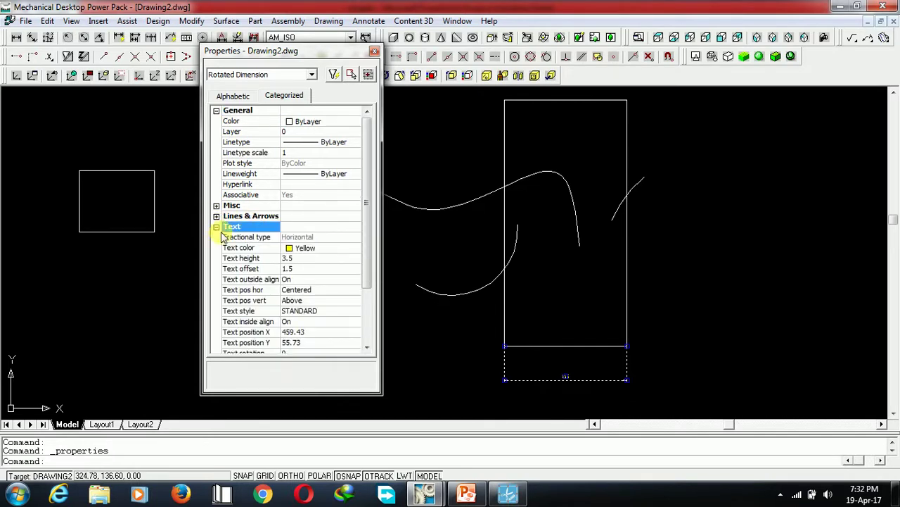
click(294, 259)
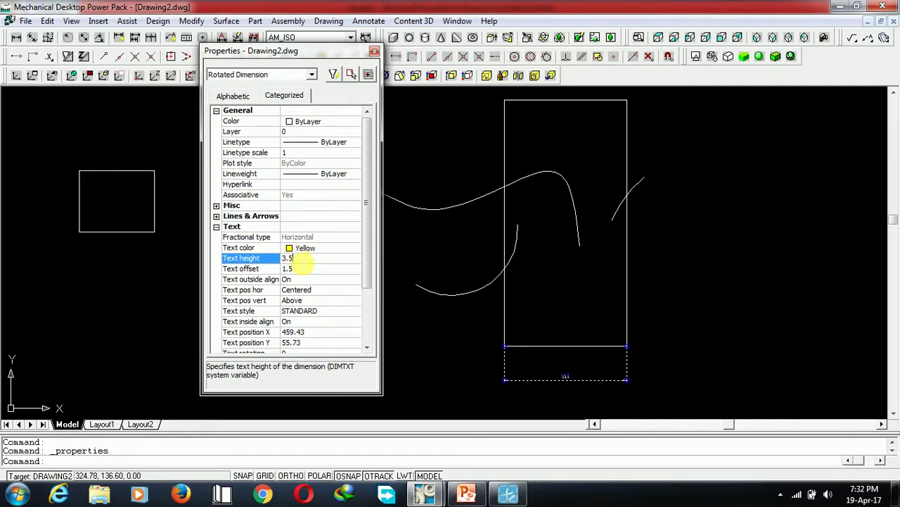
text(10)
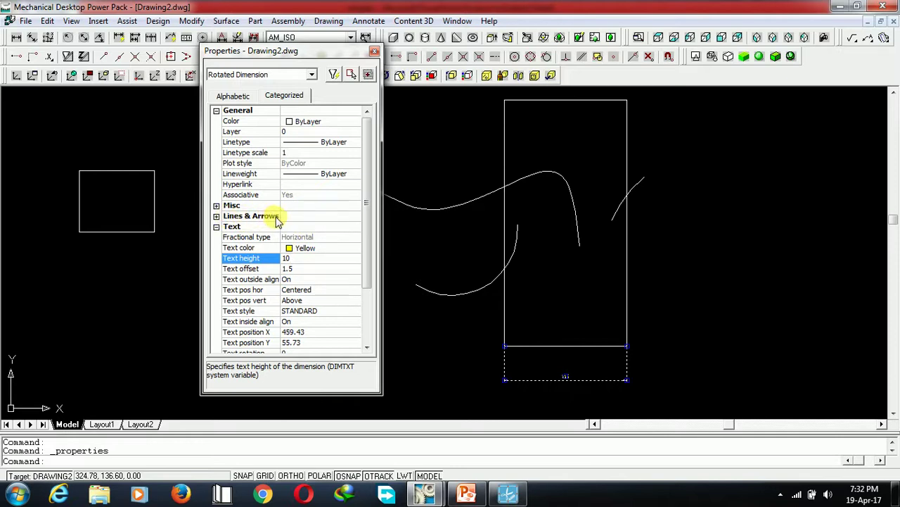
click(216, 217)
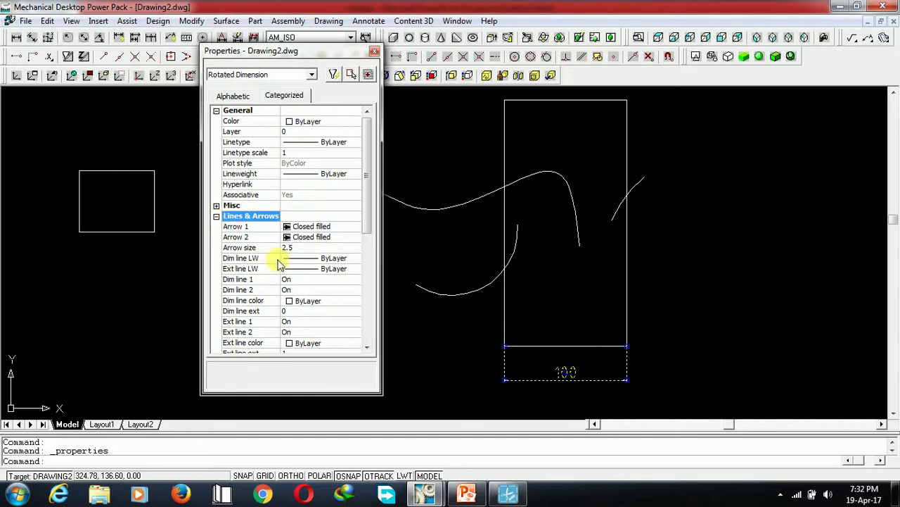
click(299, 250)
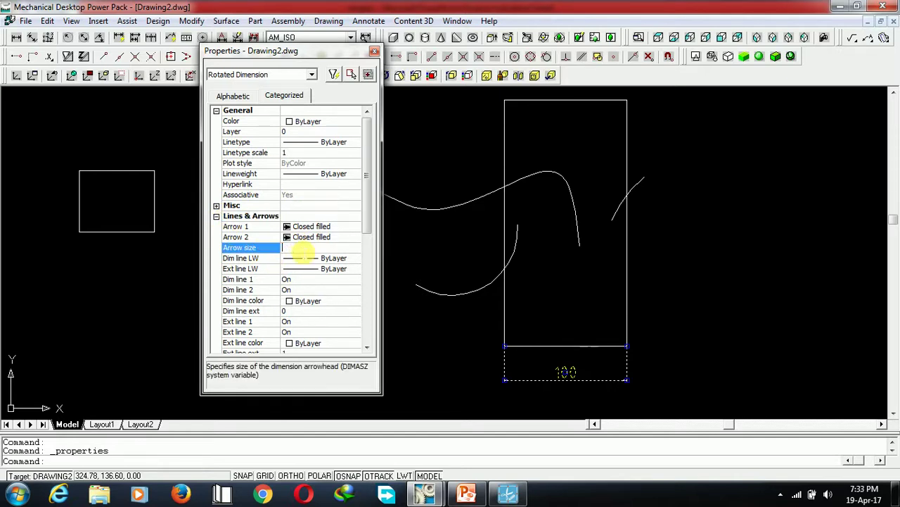
text(10)
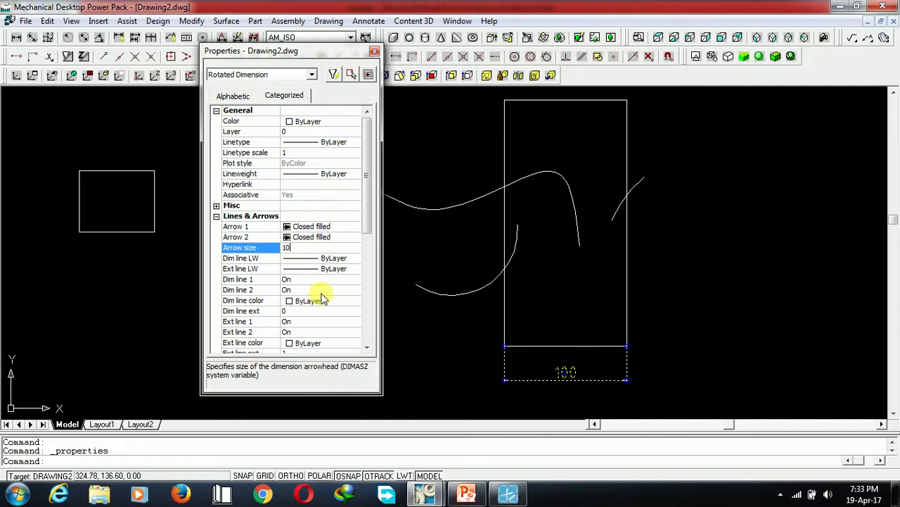
click(374, 51)
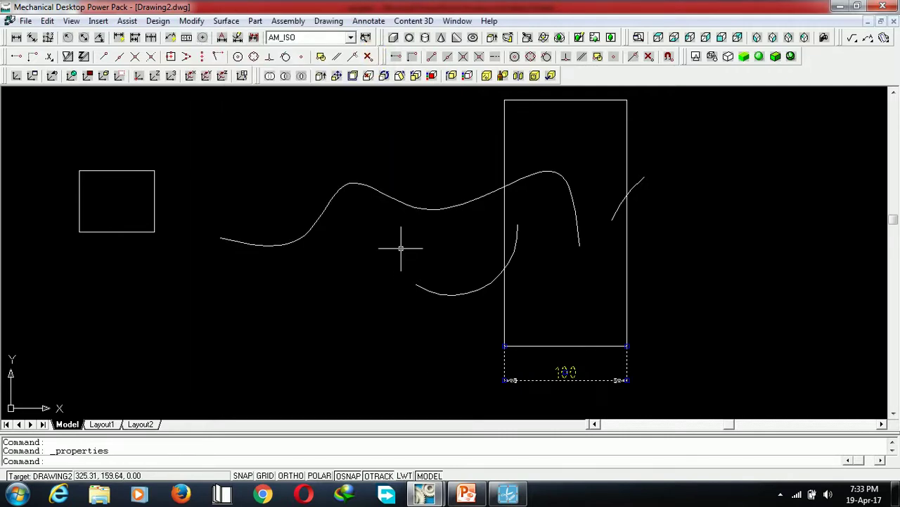
key(Escape)
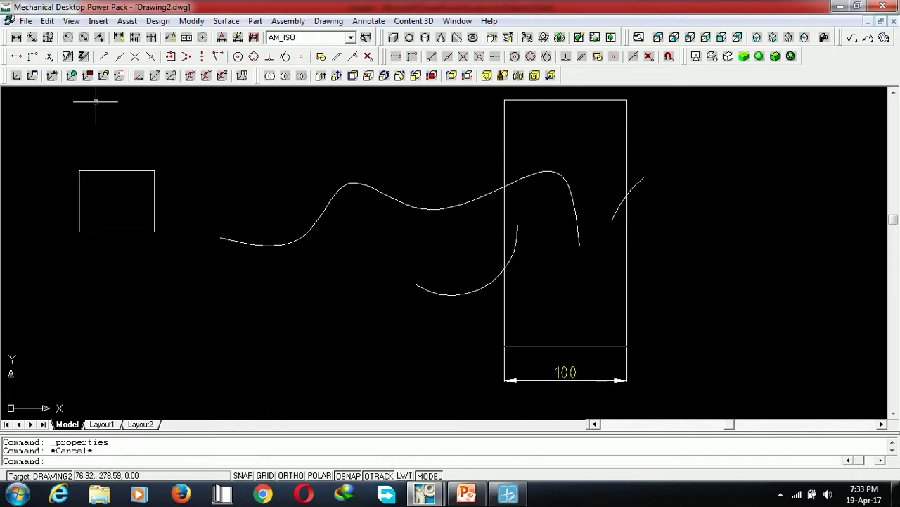
Dimension the rectangle's right side from top-right to bottom-right corner, placing the 200 dimension to the right
click(16, 38)
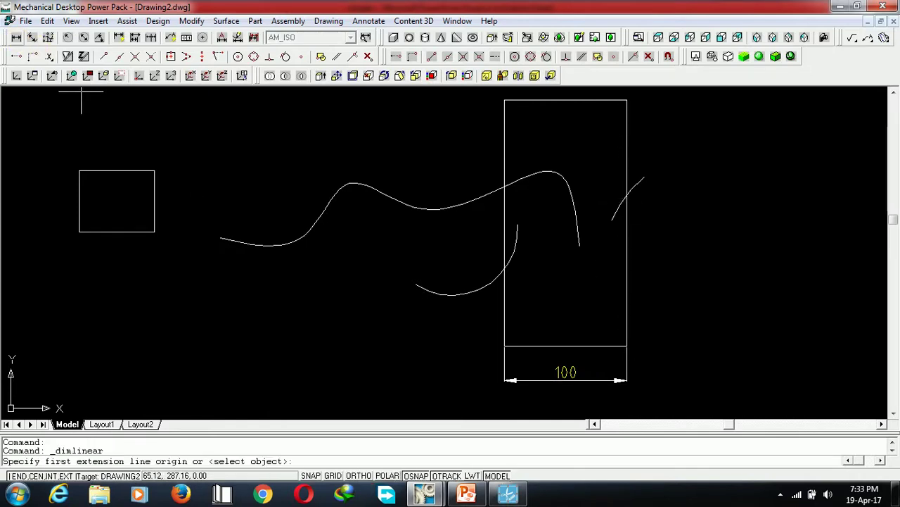
click(626, 100)
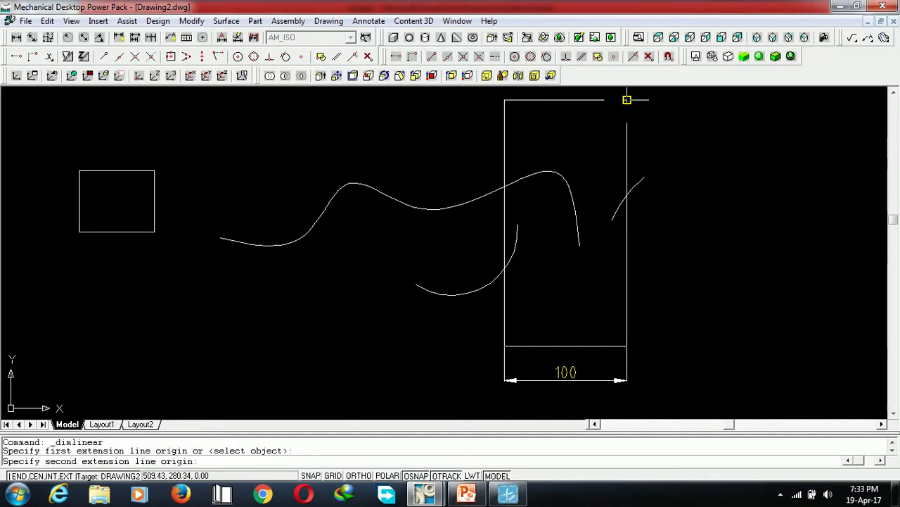
click(627, 346)
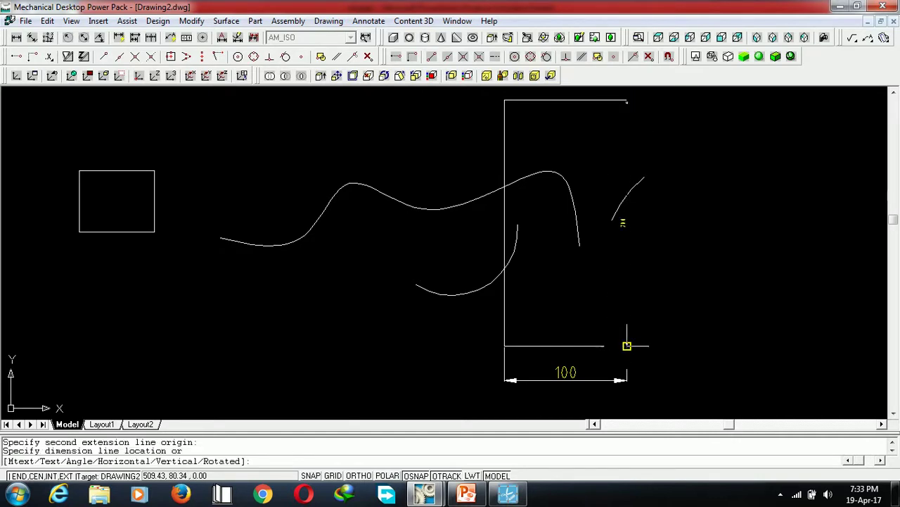
click(702, 335)
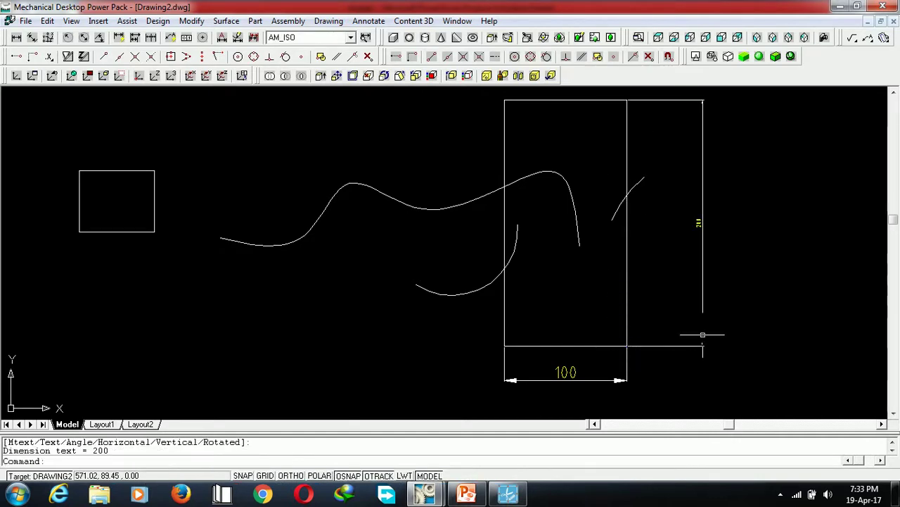
click(700, 225)
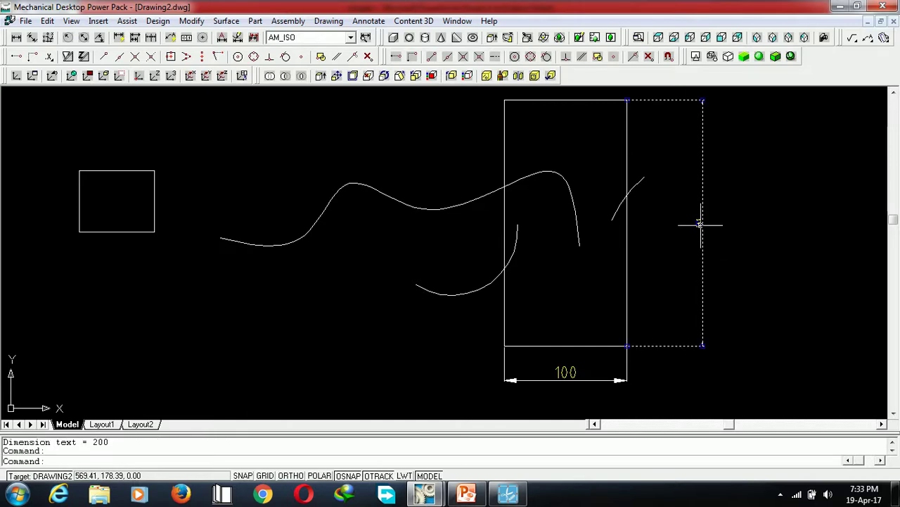
Give the vertical 200 dimension an arrow size of 10 and a text height of 10
double_click(700, 224)
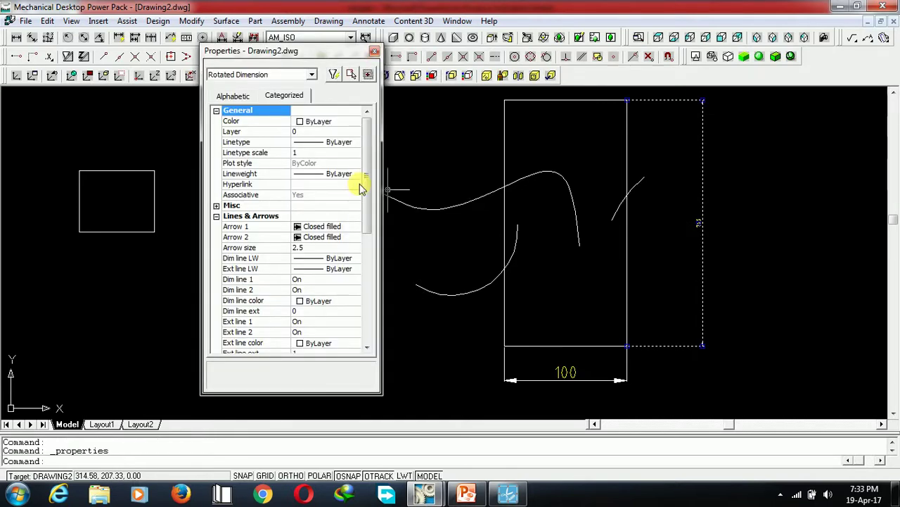
click(310, 254)
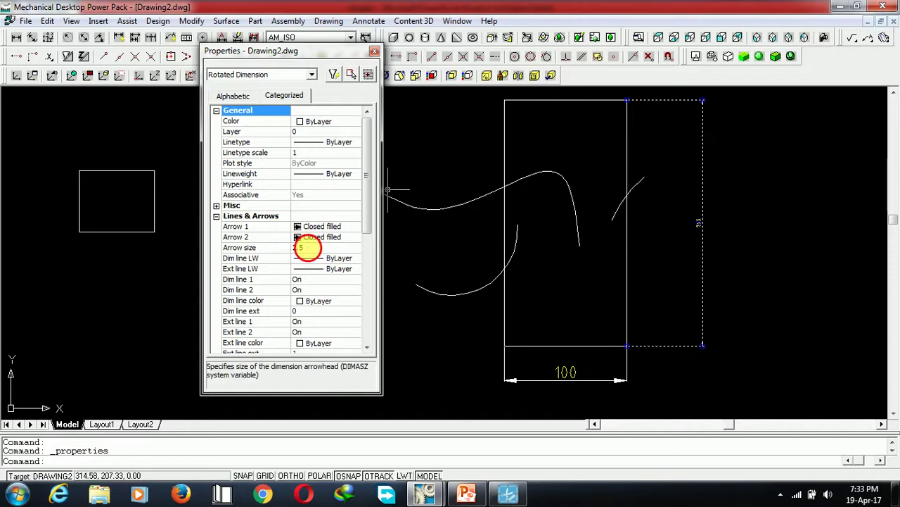
key(BackSpace)
key(BackSpace)
key(BackSpace)
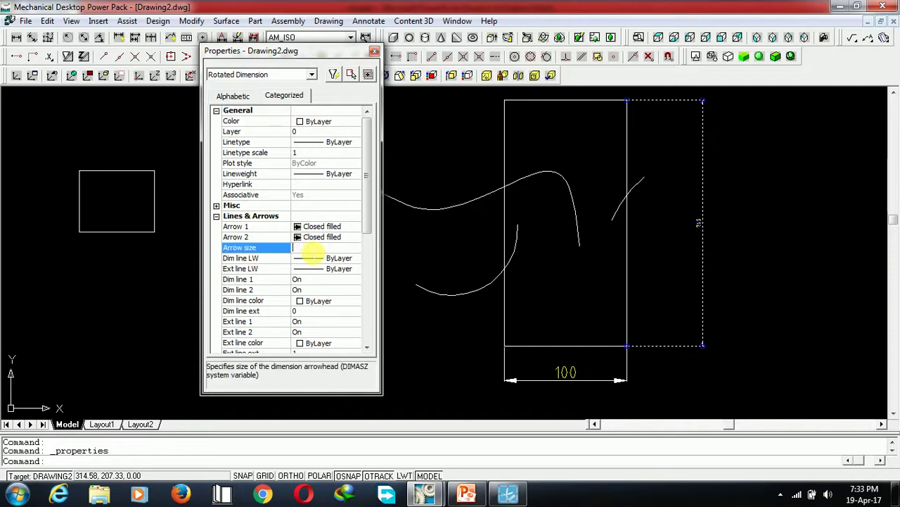
text(10)
scroll(370, 190, down, 4)
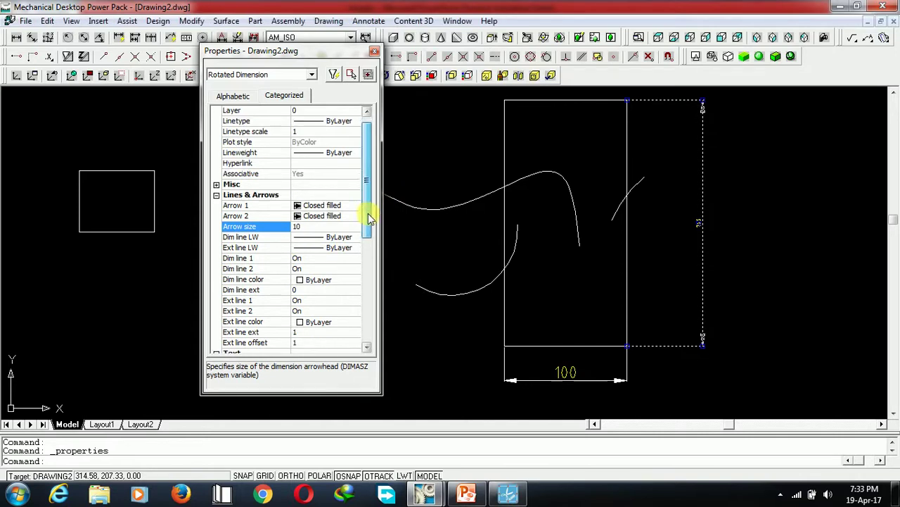
click(312, 282)
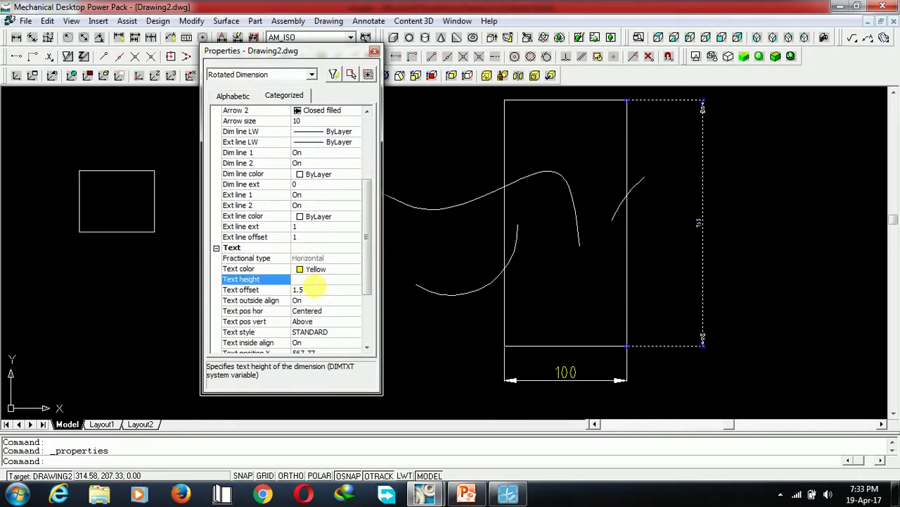
text(10)
key(Return)
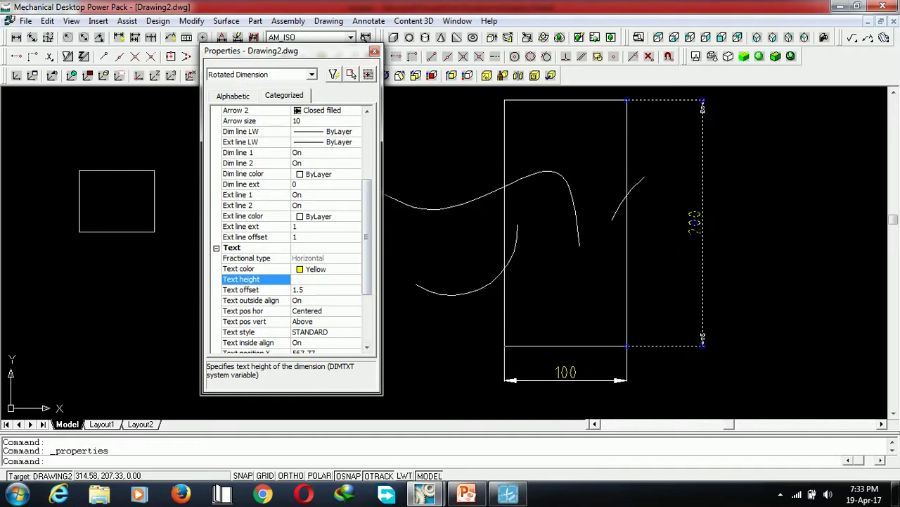
click(375, 53)
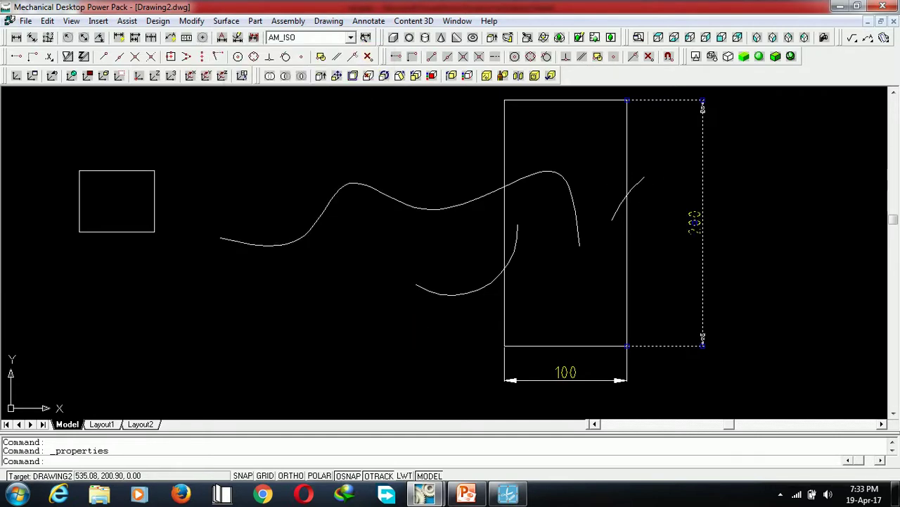
key(Escape)
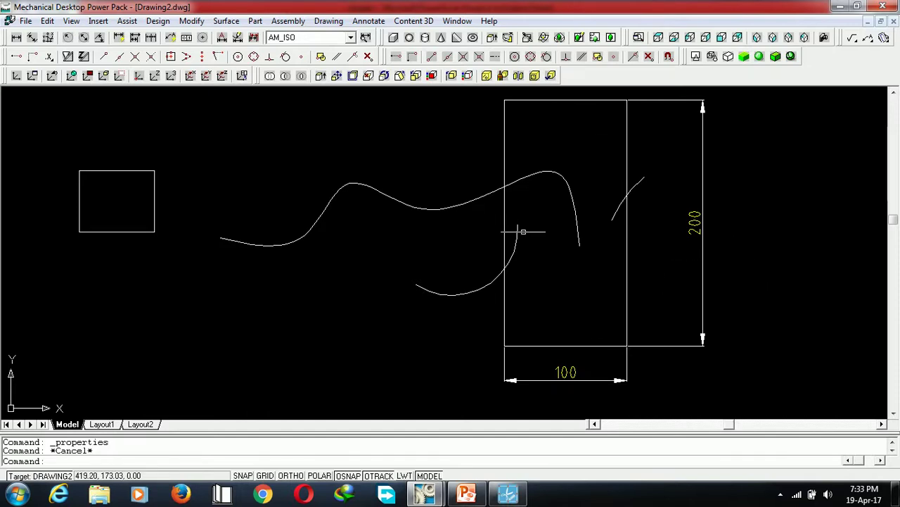
Erase the stray wavy spline and the two leftover arcs around the rectangle
click(436, 209)
key(Delete)
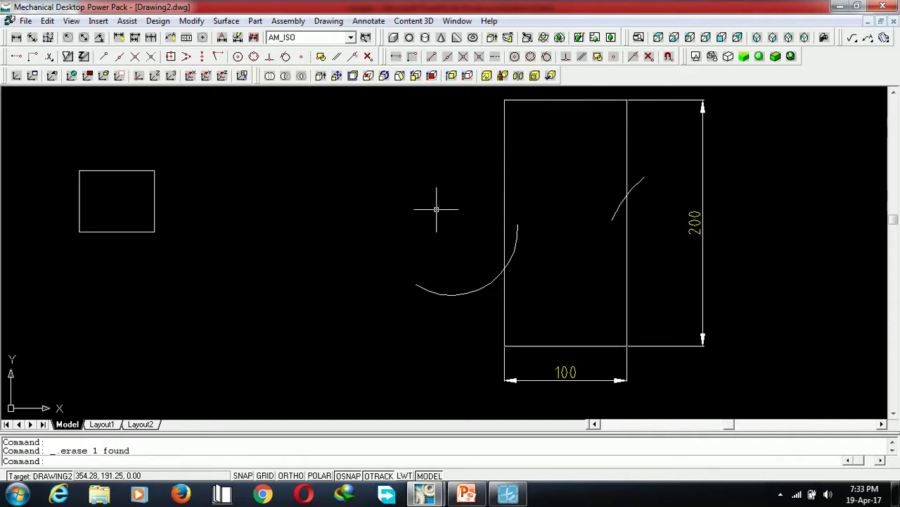
click(480, 288)
key(Delete)
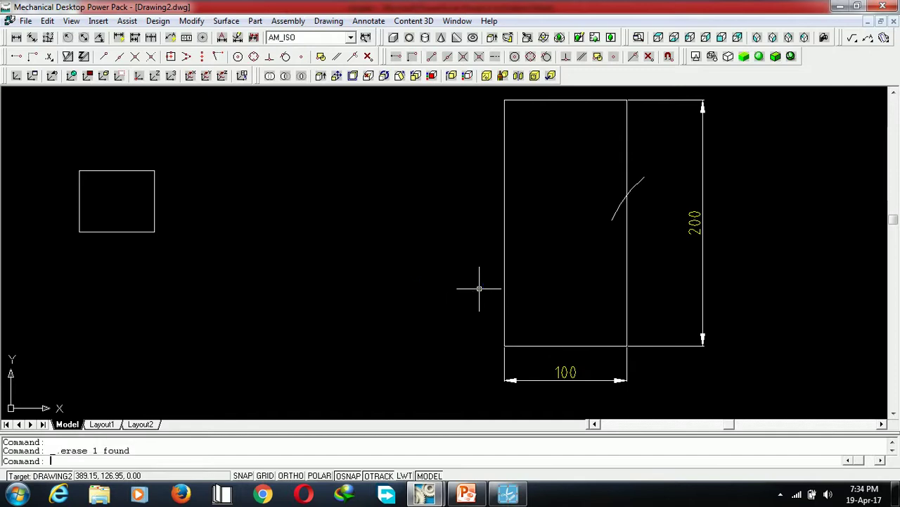
click(621, 203)
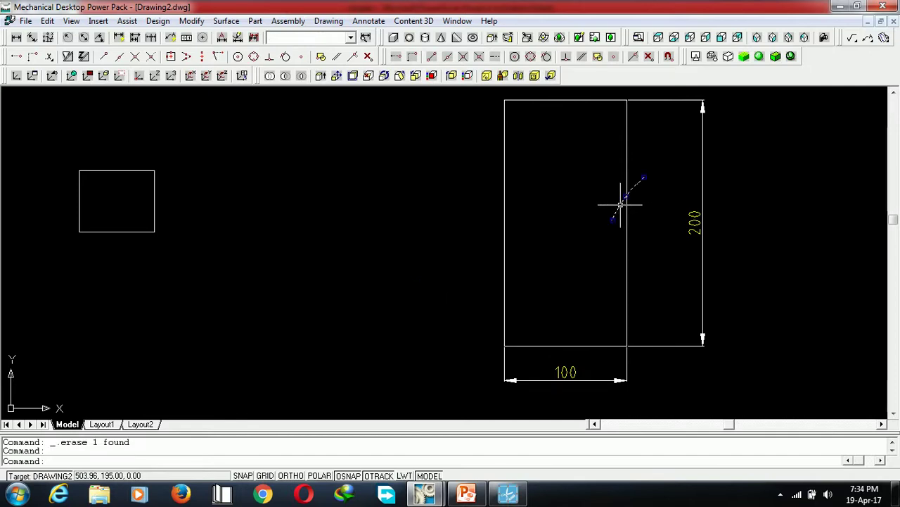
key(Delete)
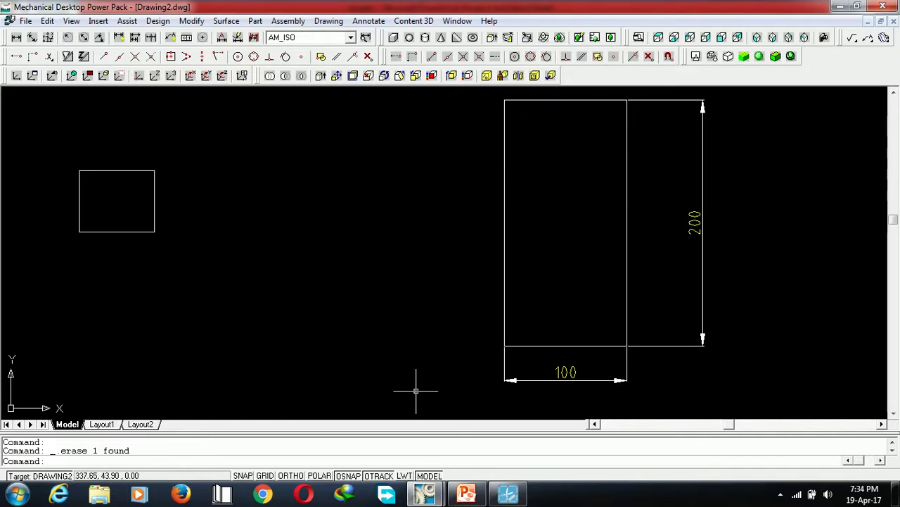
click(460, 492)
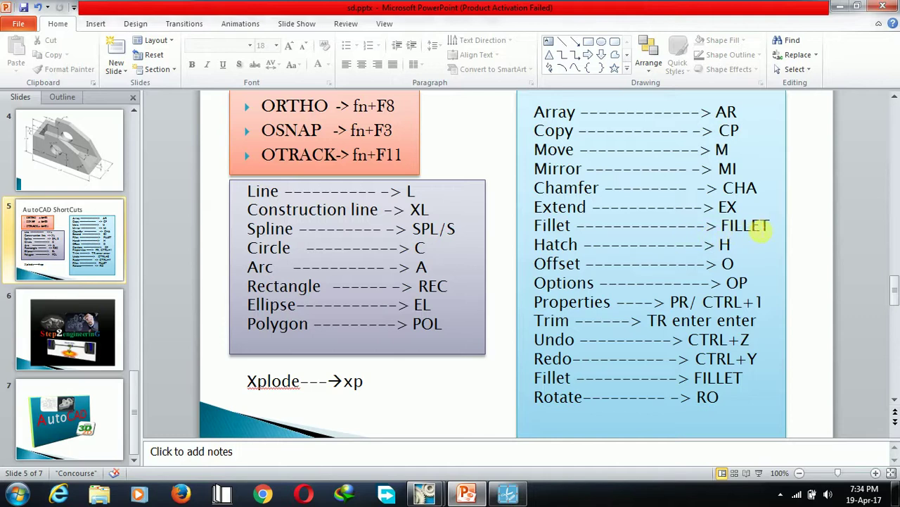
Check the Fillet shortcut on the PowerPoint slide, then bring Drawing2 back to the front
mouse_move(515, 495)
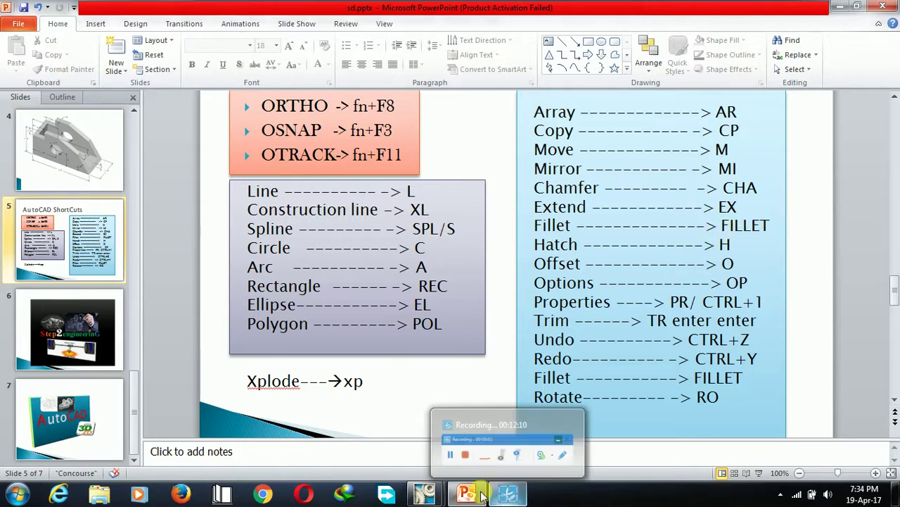
click(391, 442)
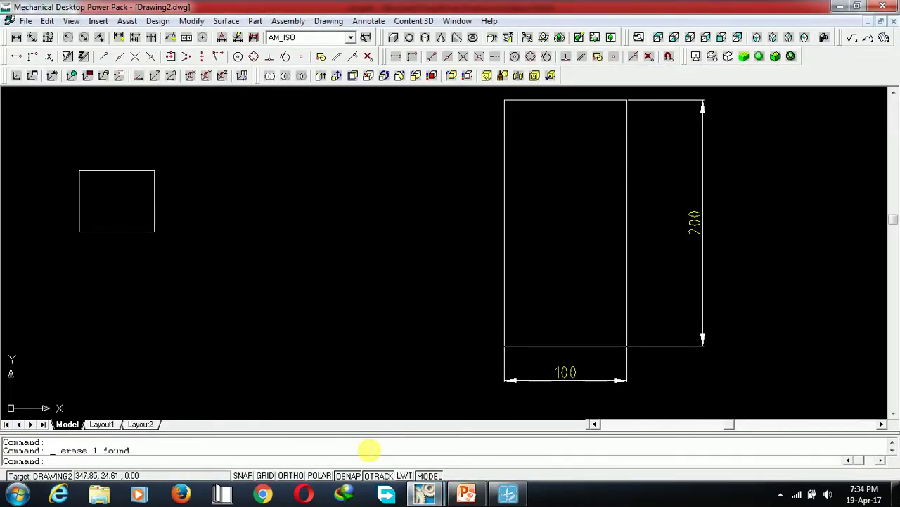
text(fillet)
key(Return)
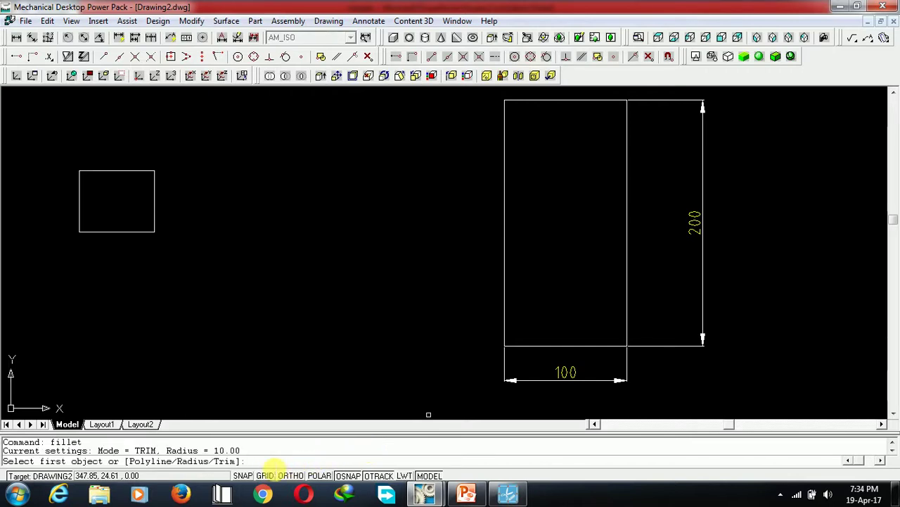
click(504, 155)
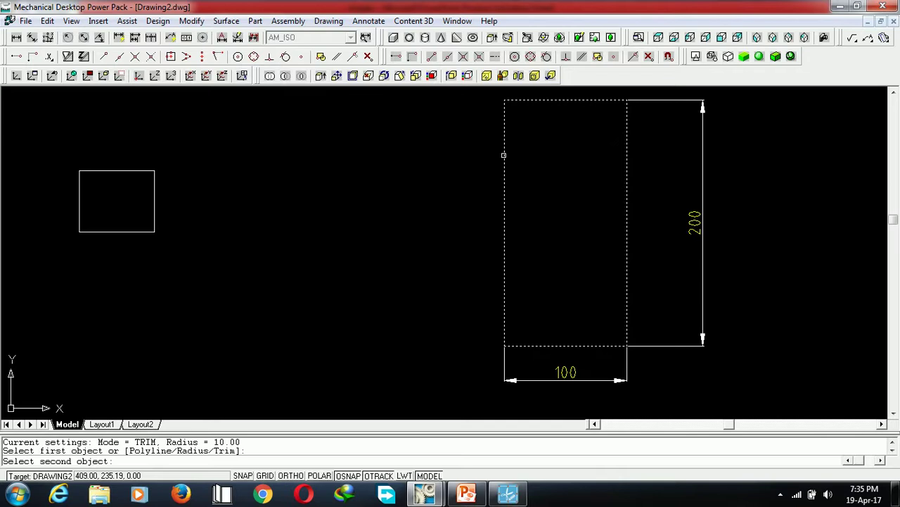
key(Escape)
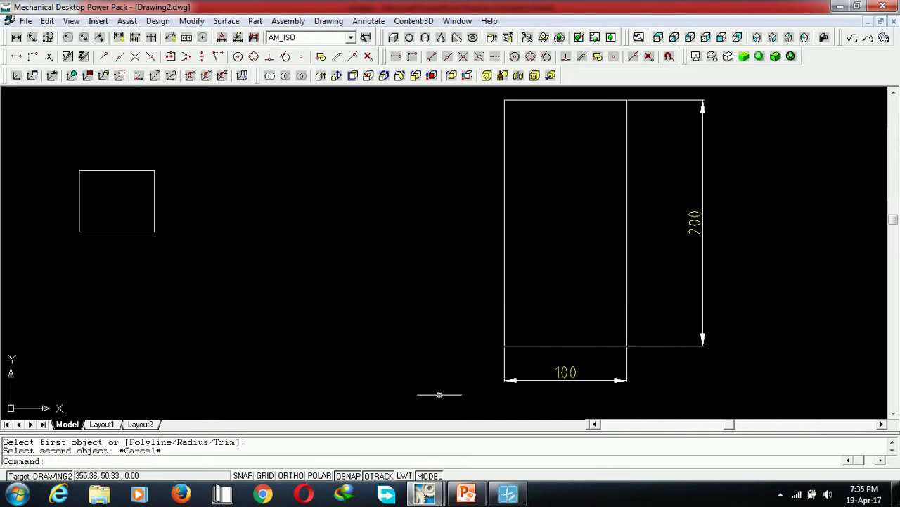
click(465, 494)
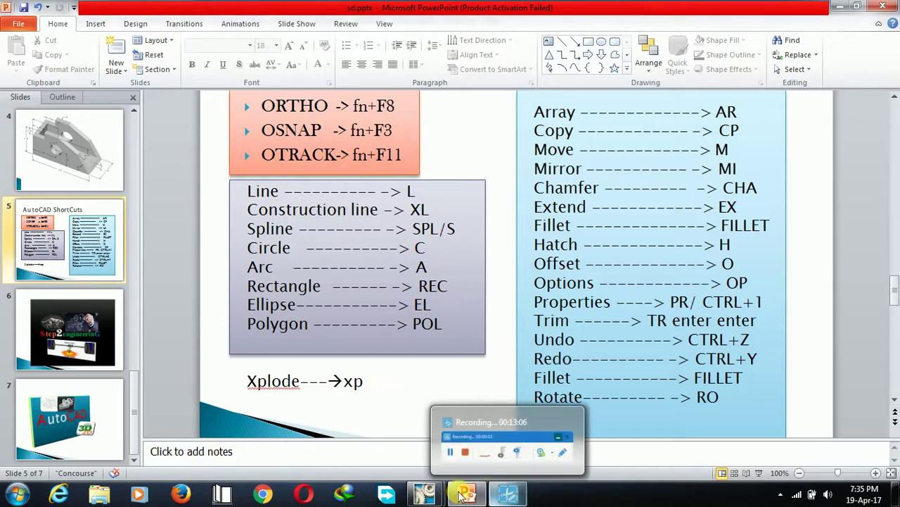
mouse_move(424, 495)
click(355, 429)
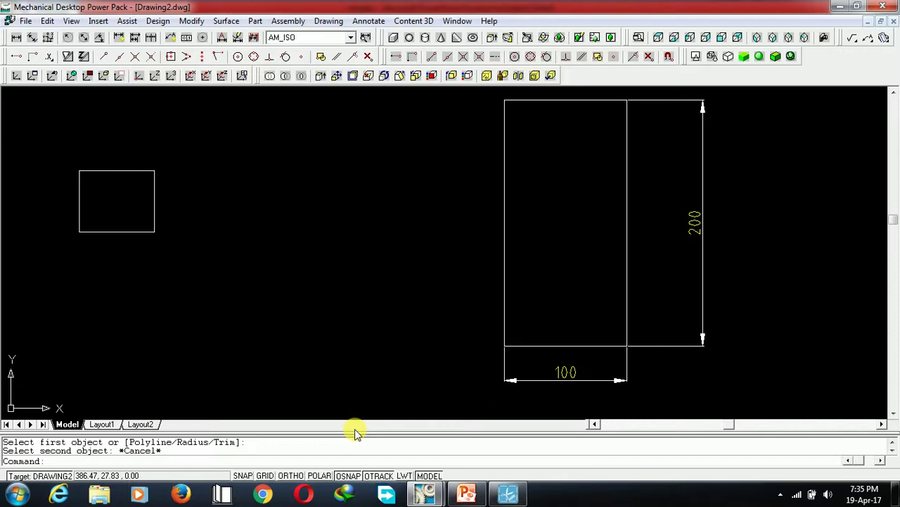
Explode the 100×200 rectangle with XP so its edges become separate lines
text(xp)
key(Return)
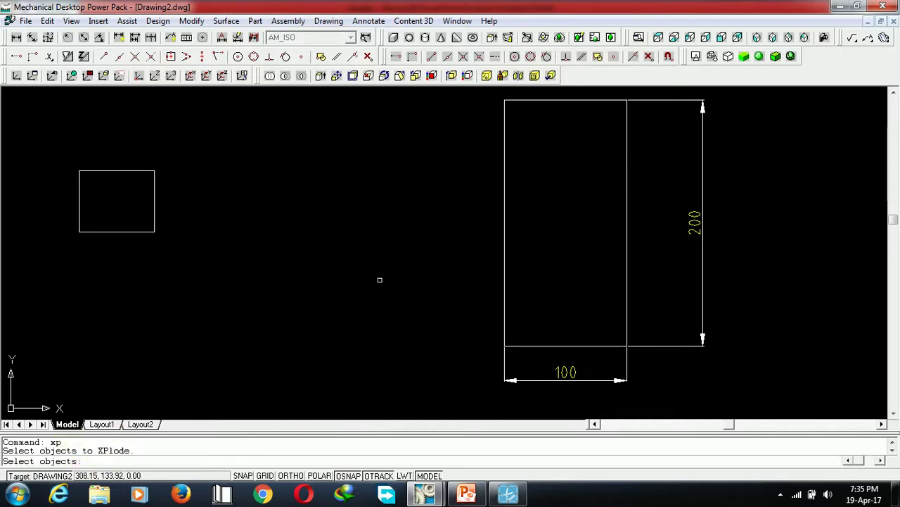
click(504, 185)
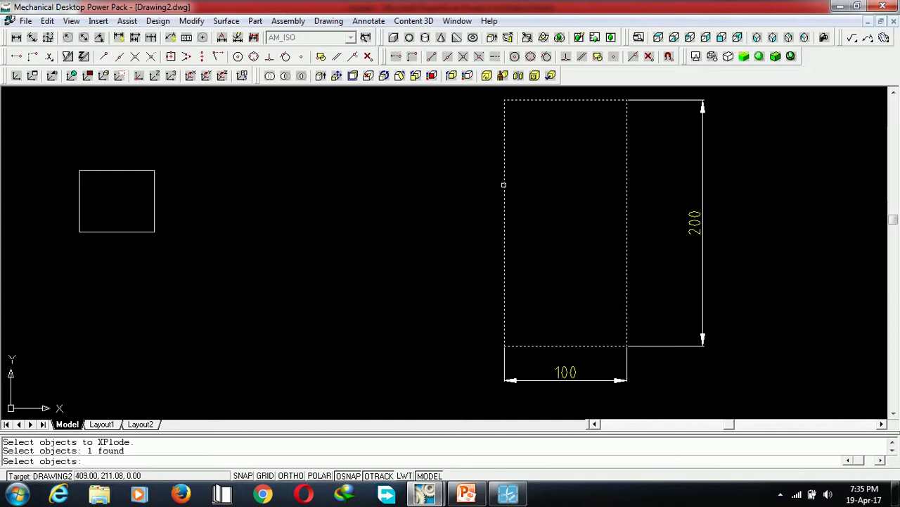
key(Return)
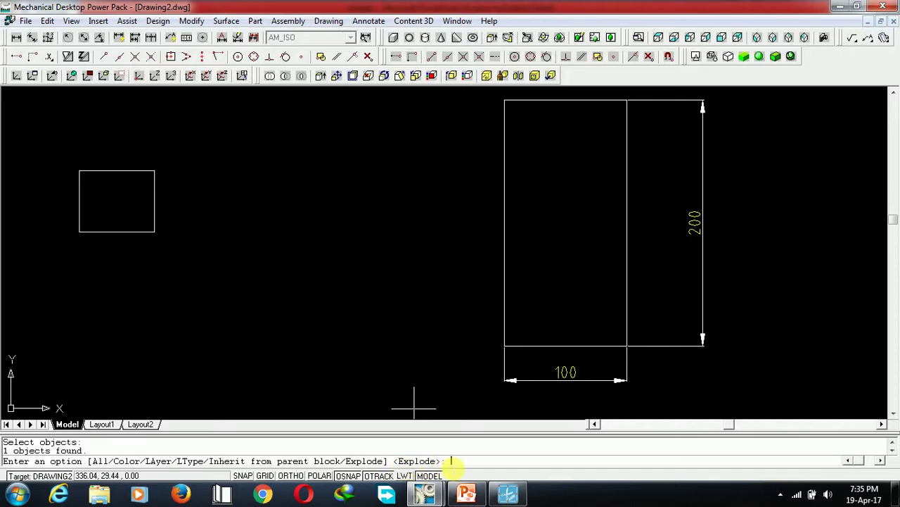
key(Return)
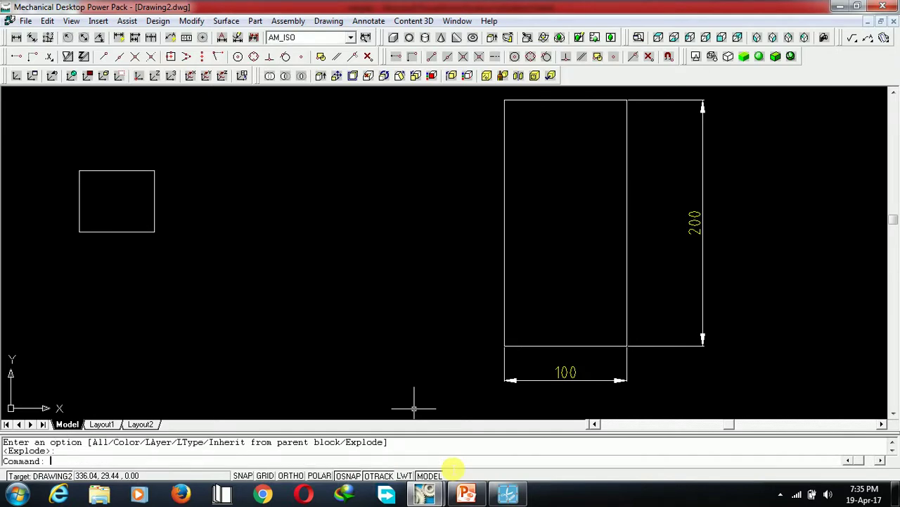
Confirm the rectangle's top and left edges are now separate objects
click(543, 100)
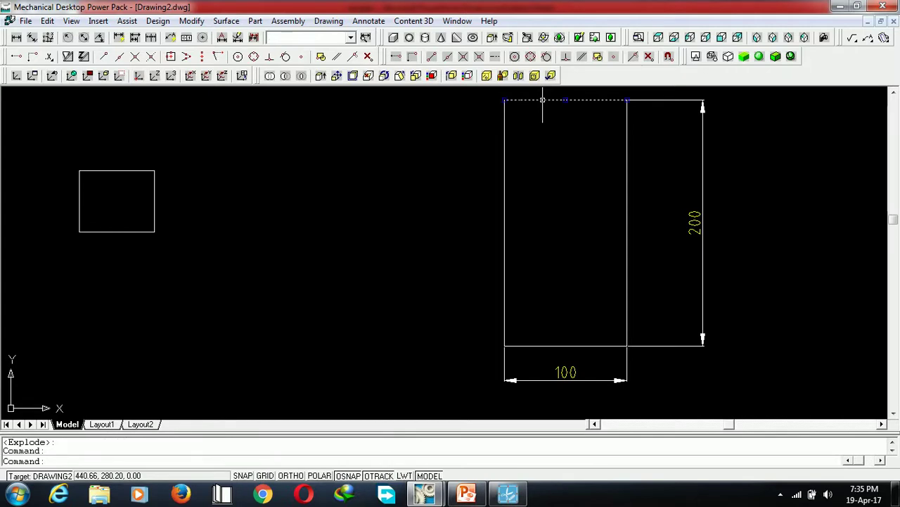
click(505, 168)
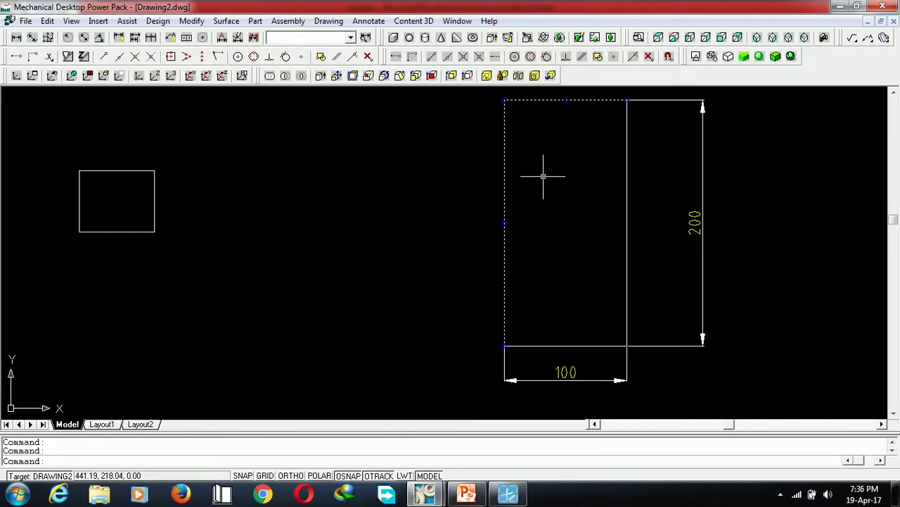
key(Escape)
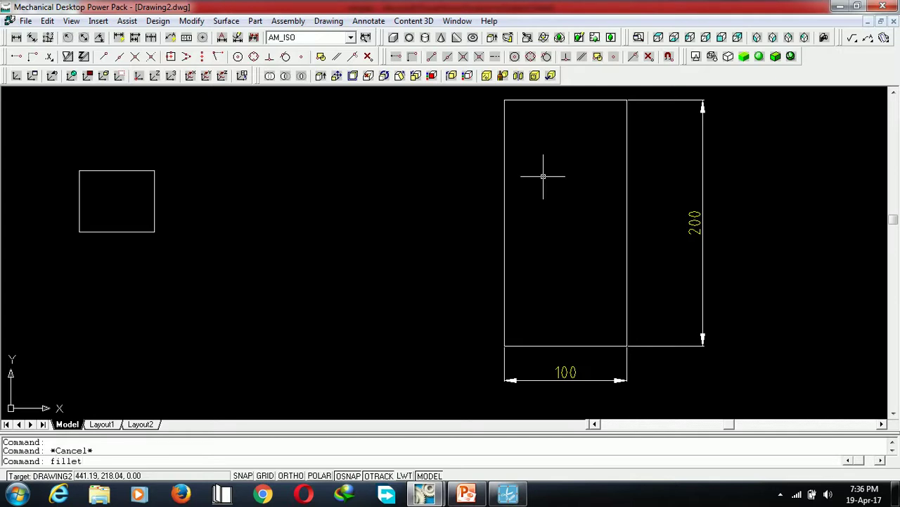
Fillet the top-left corner between the left and top edges with radius 10
key(Return)
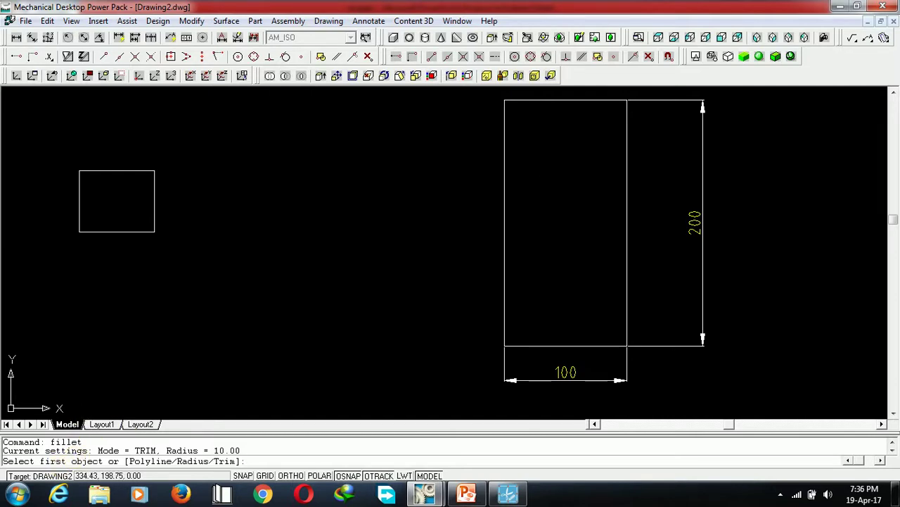
click(502, 161)
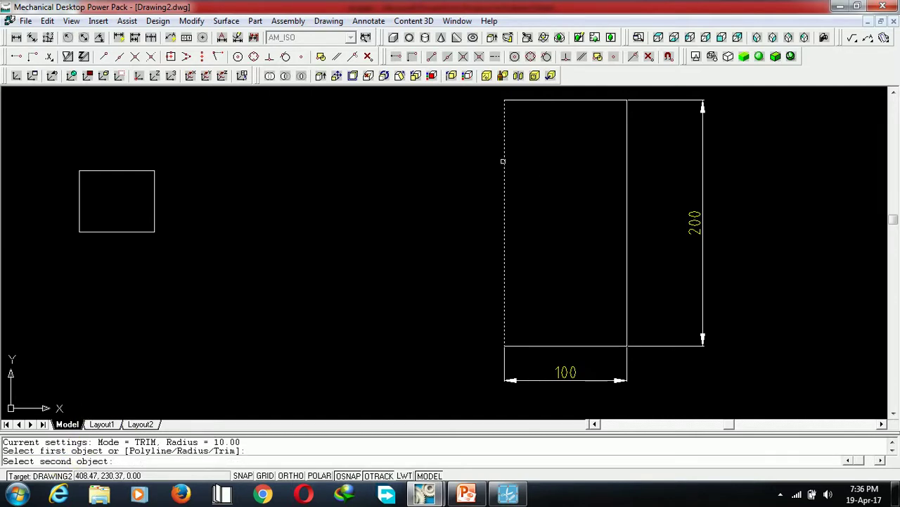
click(544, 100)
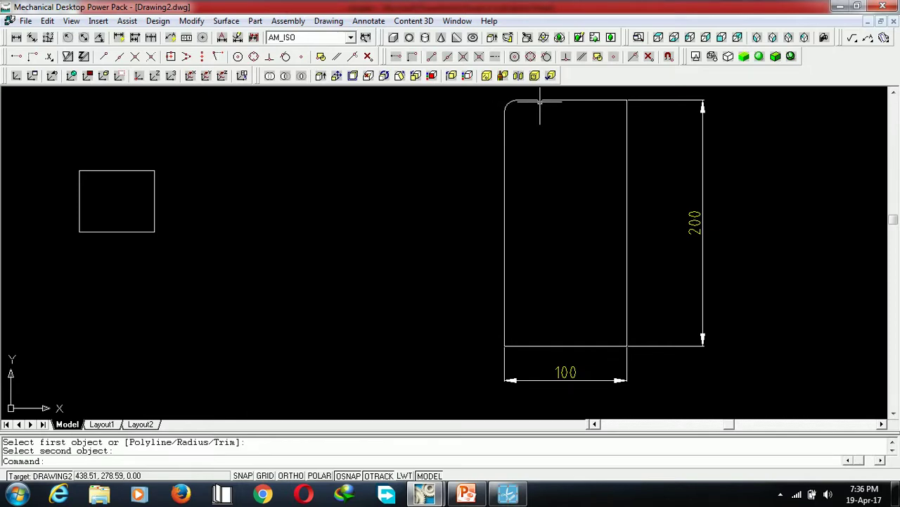
right_click(369, 175)
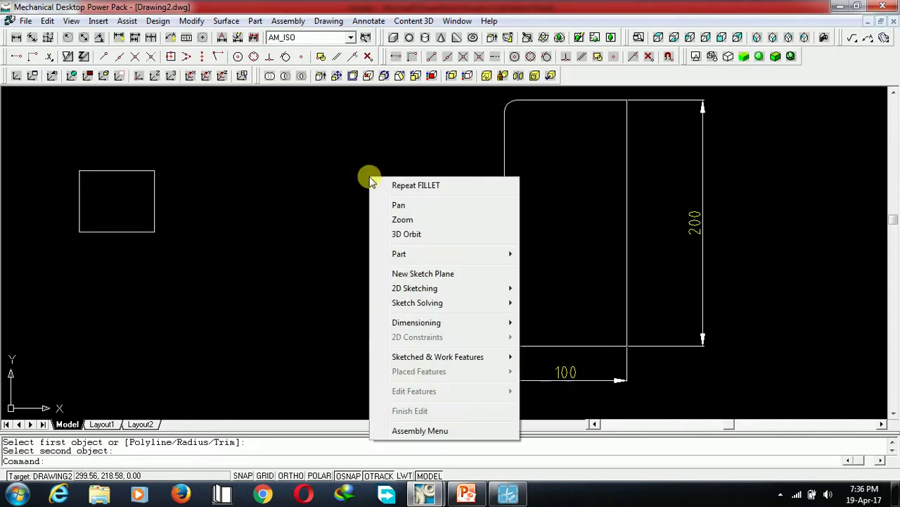
Repeat Fillet with radius 5 on the corner between the left and bottom edges
click(408, 184)
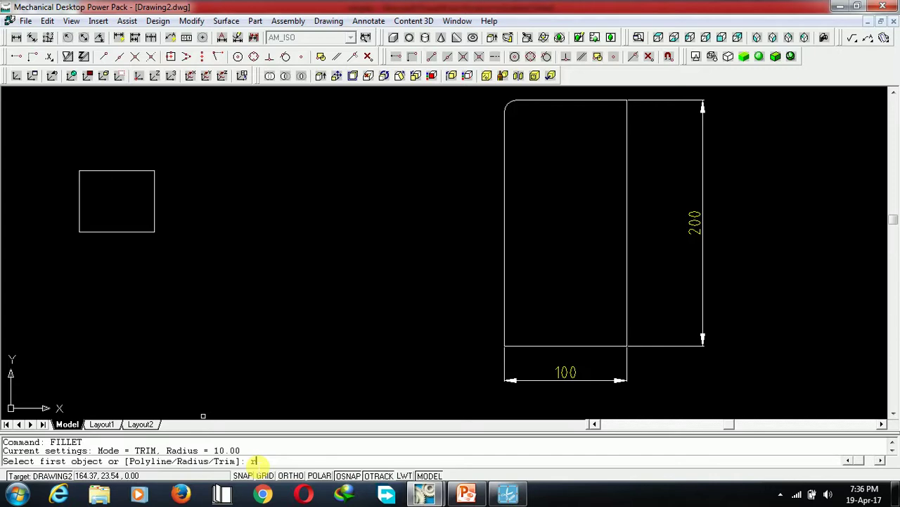
key(Return)
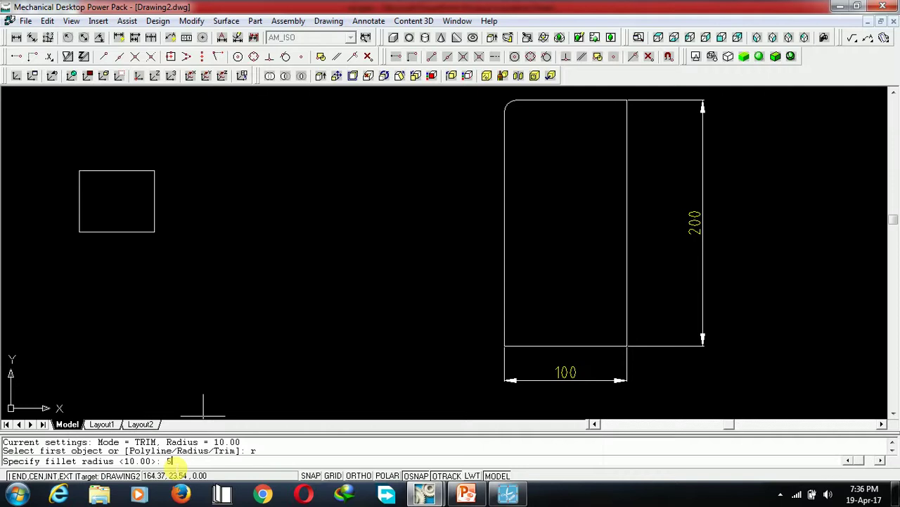
text(5)
key(Return)
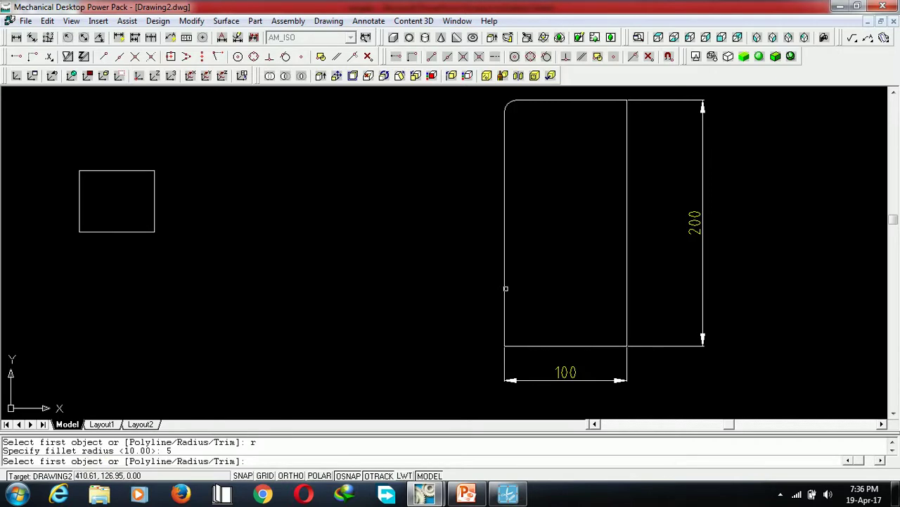
click(506, 289)
click(530, 348)
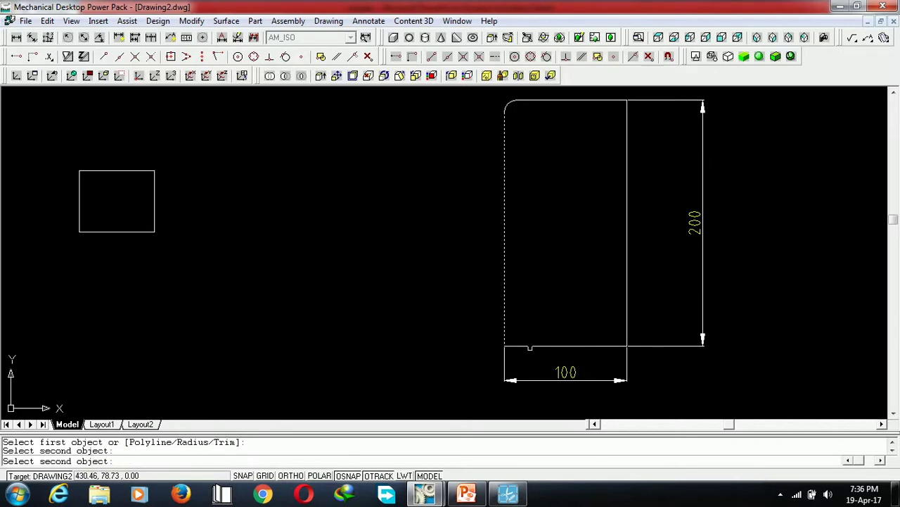
click(529, 345)
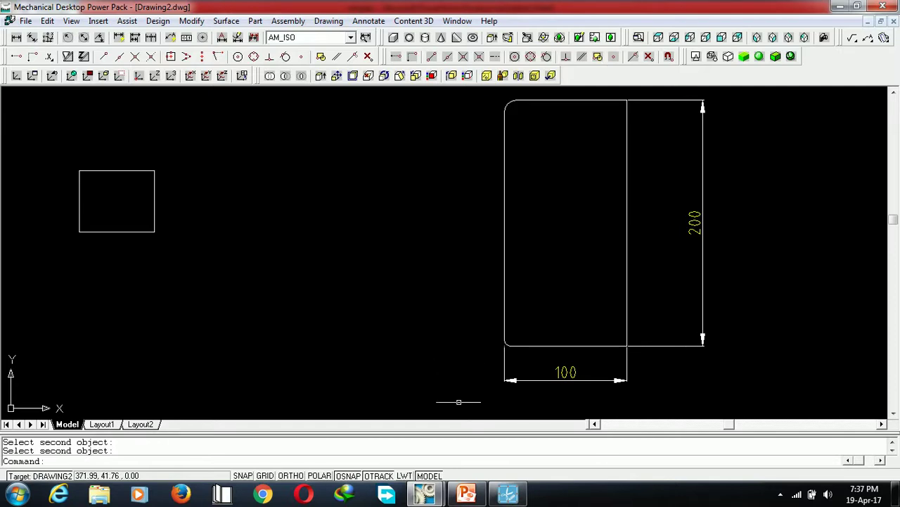
click(466, 492)
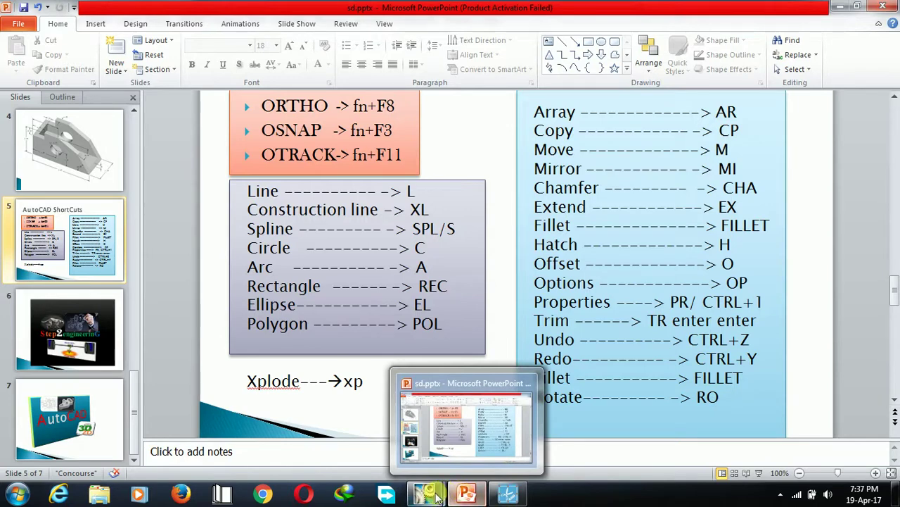
mouse_move(430, 495)
click(367, 444)
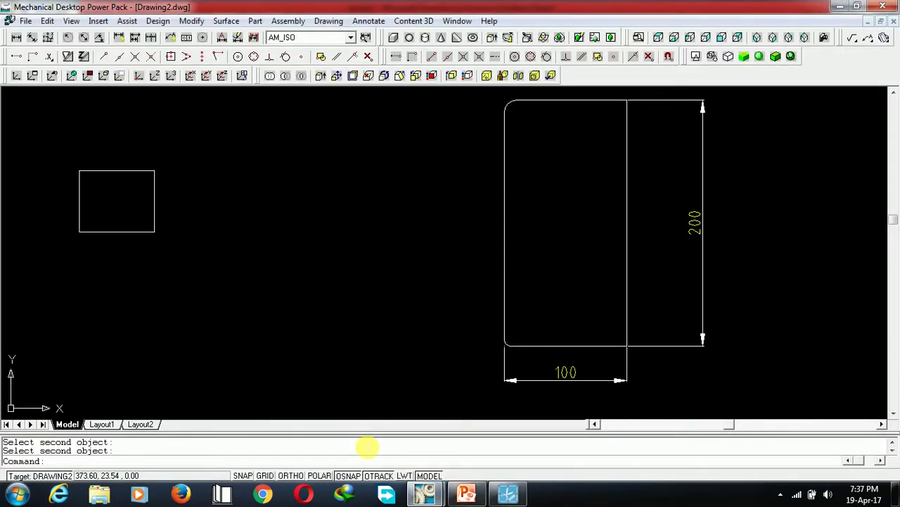
text(cha)
key(Return)
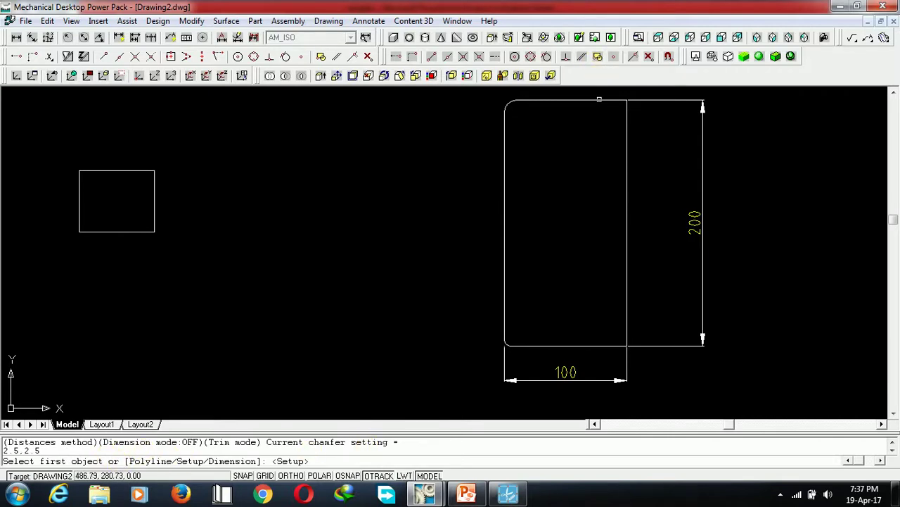
click(599, 100)
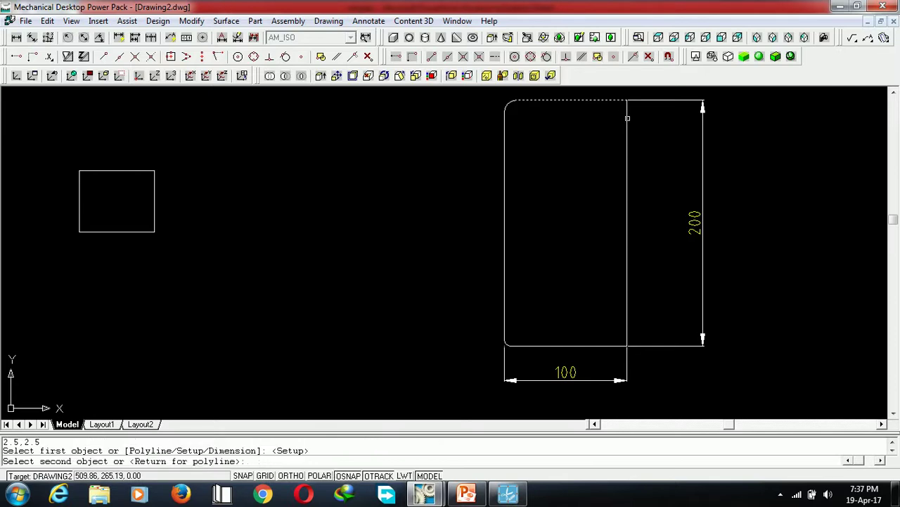
click(627, 120)
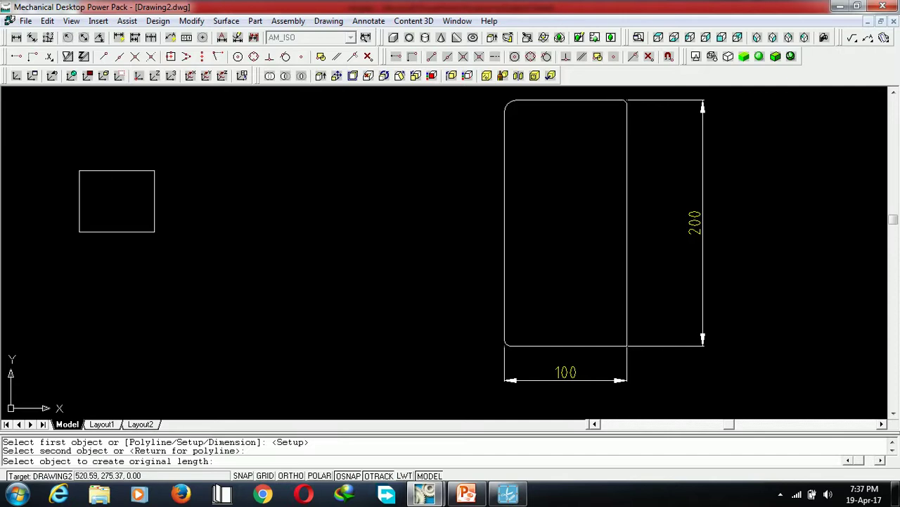
key(Escape)
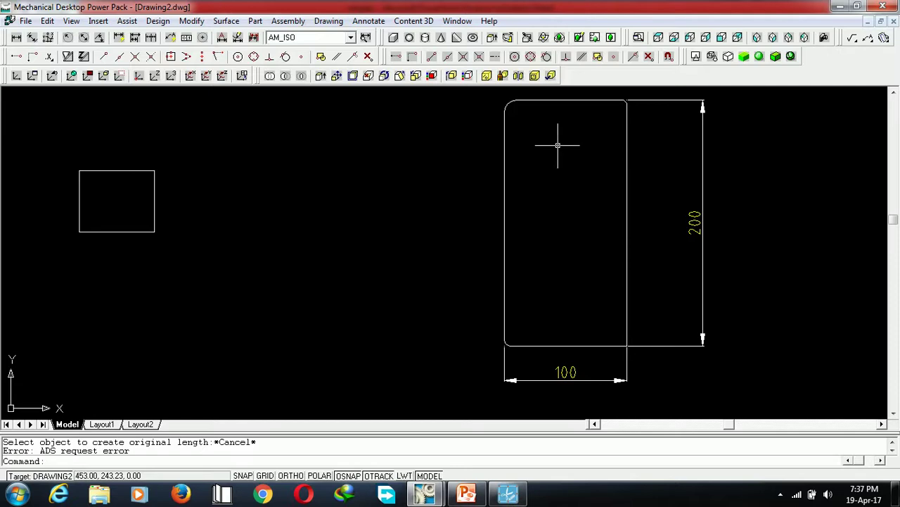
click(456, 497)
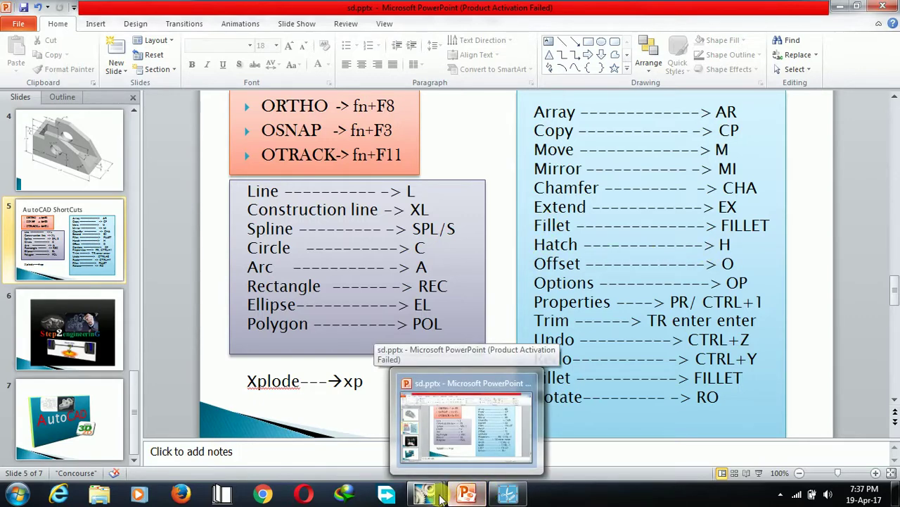
mouse_move(441, 497)
click(368, 442)
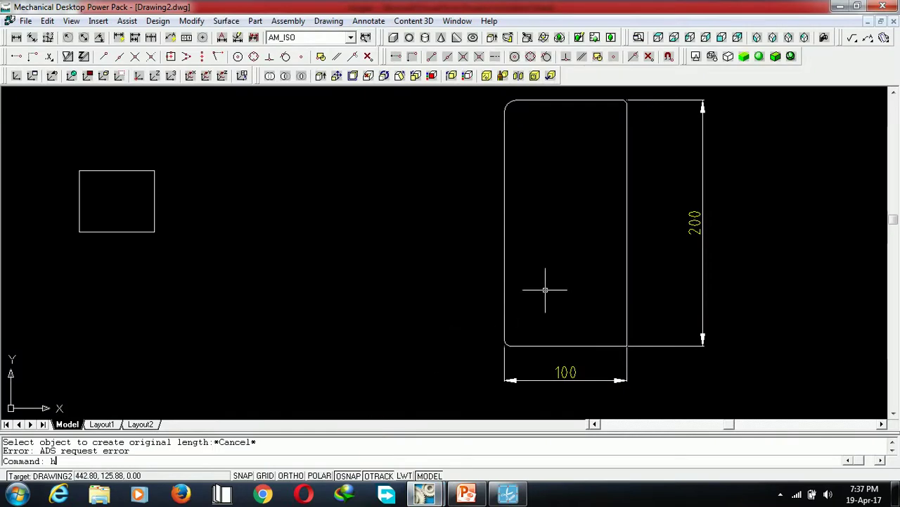
Hatch the inside of the tall rectangle with the ANSI31 pattern
text(h)
key(Return)
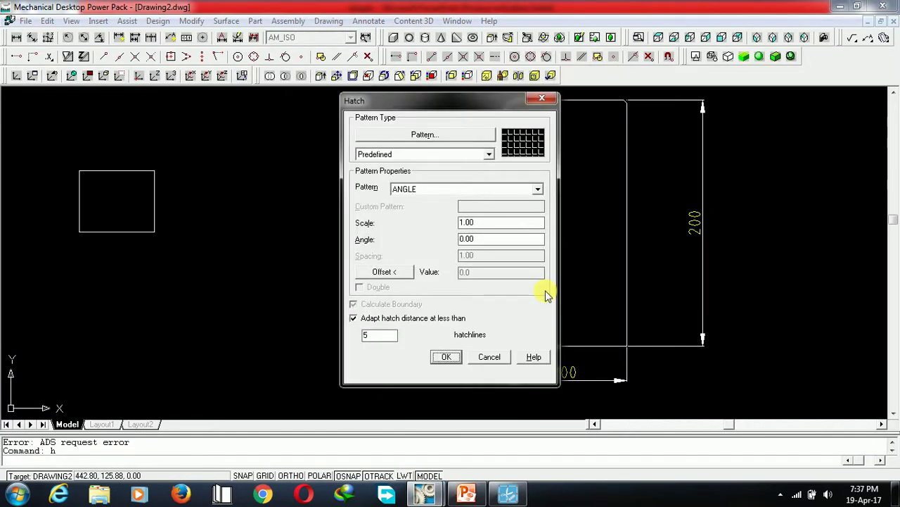
click(526, 143)
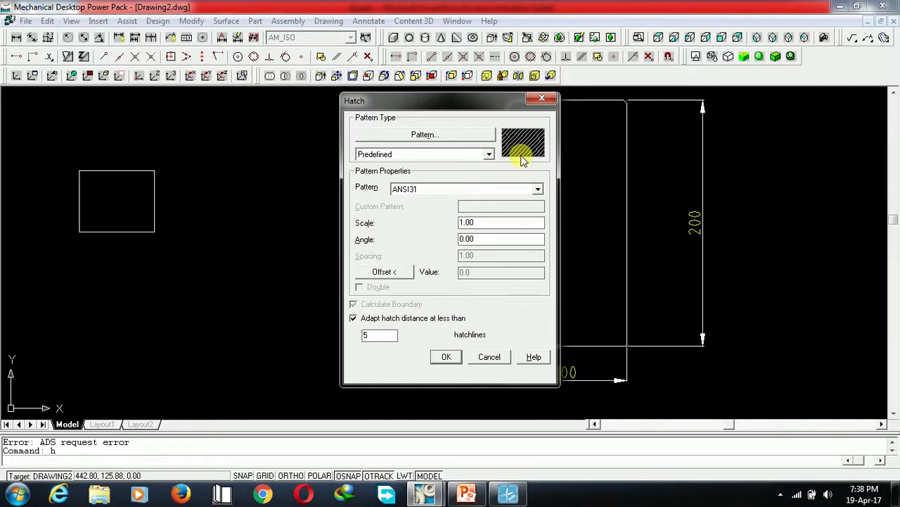
click(446, 358)
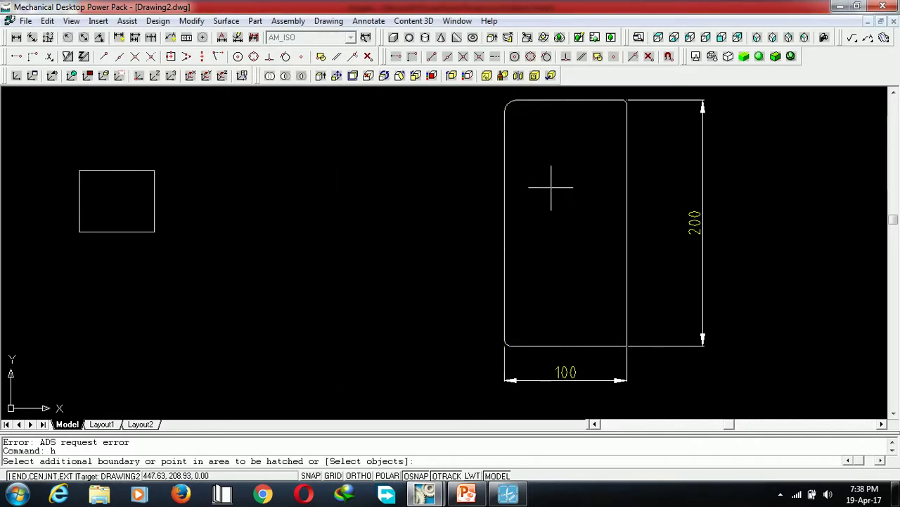
key(Return)
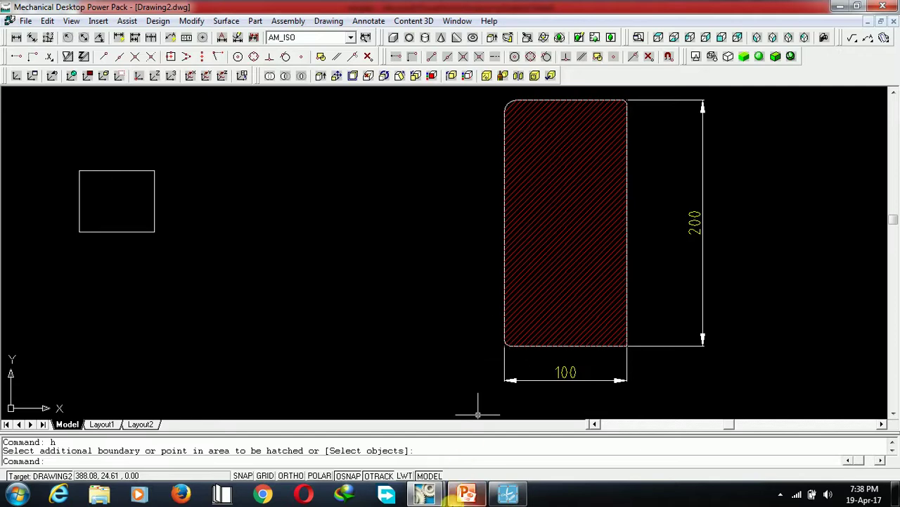
click(465, 495)
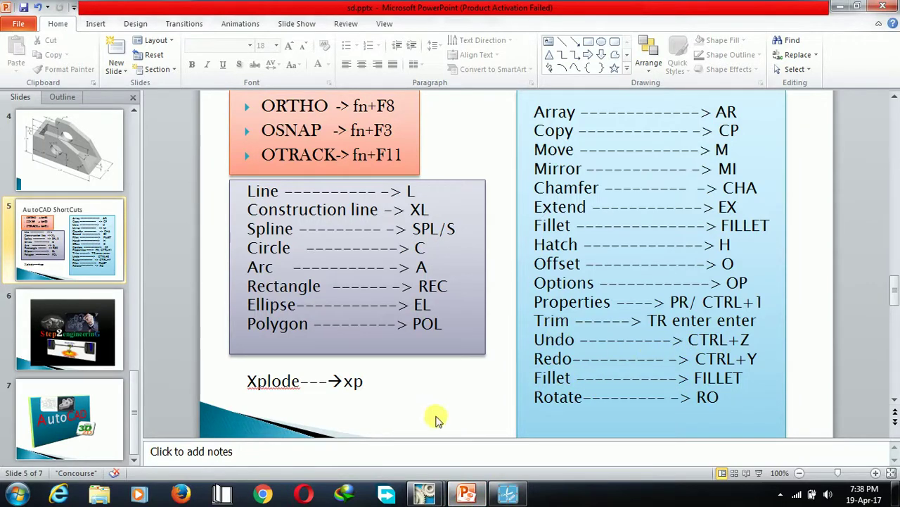
Return to the drawing and undo the tall rectangle's hatch
mouse_move(427, 492)
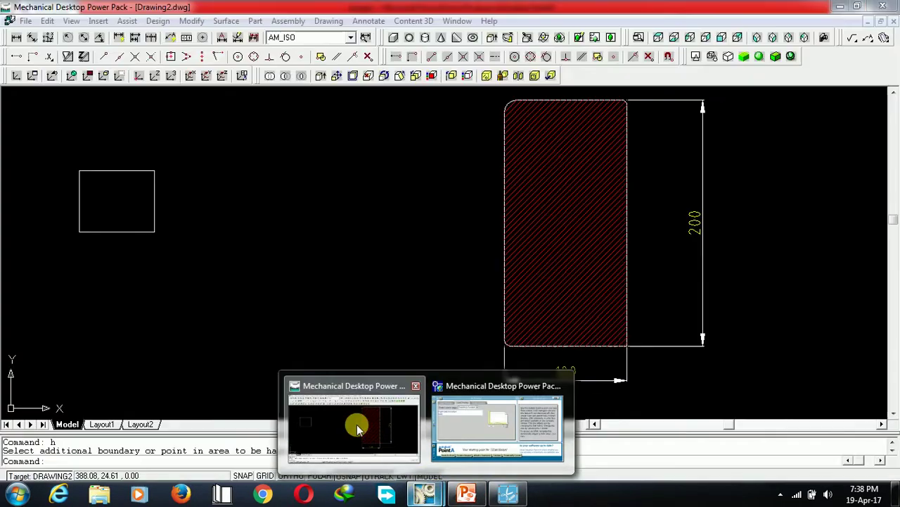
click(358, 424)
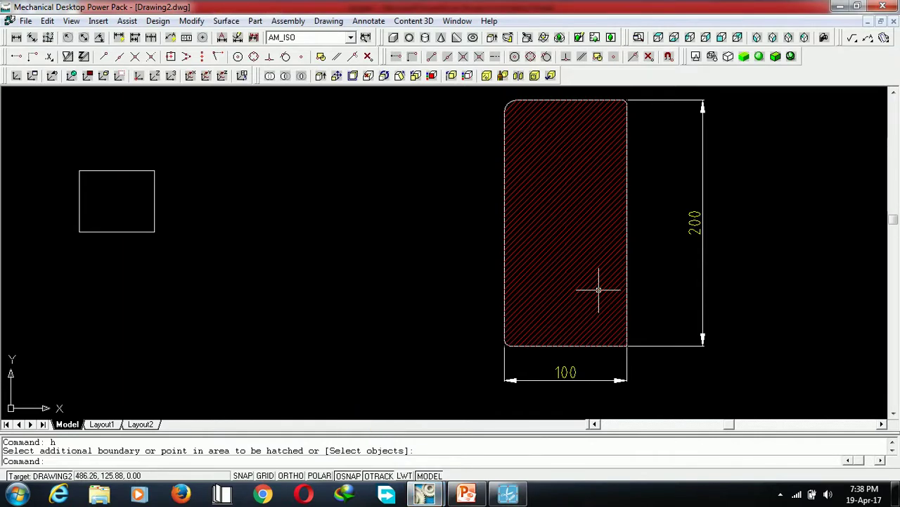
key(ctrl+z)
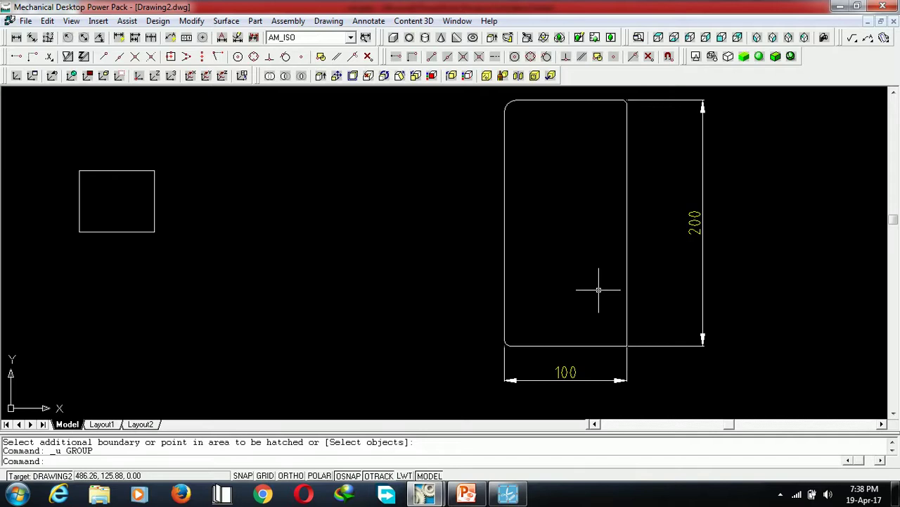
Hatch the small square with the ANSI31 pattern and select the new hatch
key(Return)
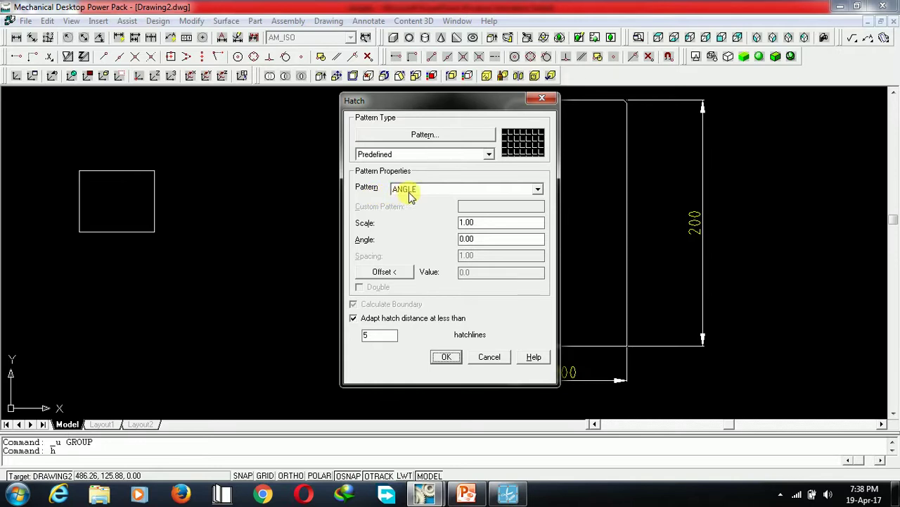
click(537, 191)
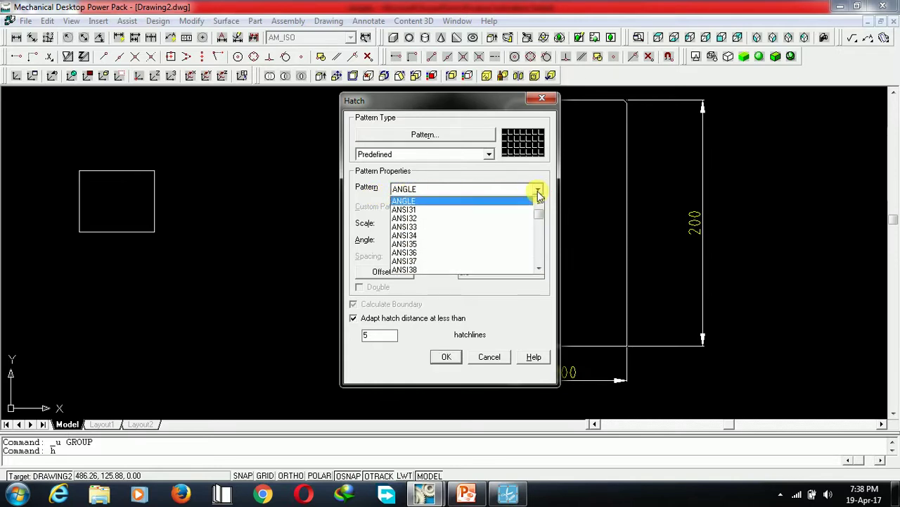
click(418, 210)
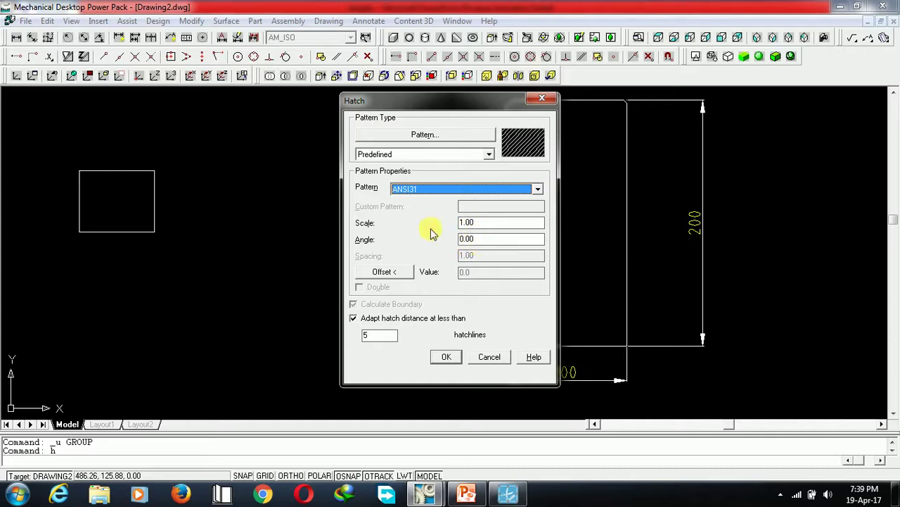
click(447, 358)
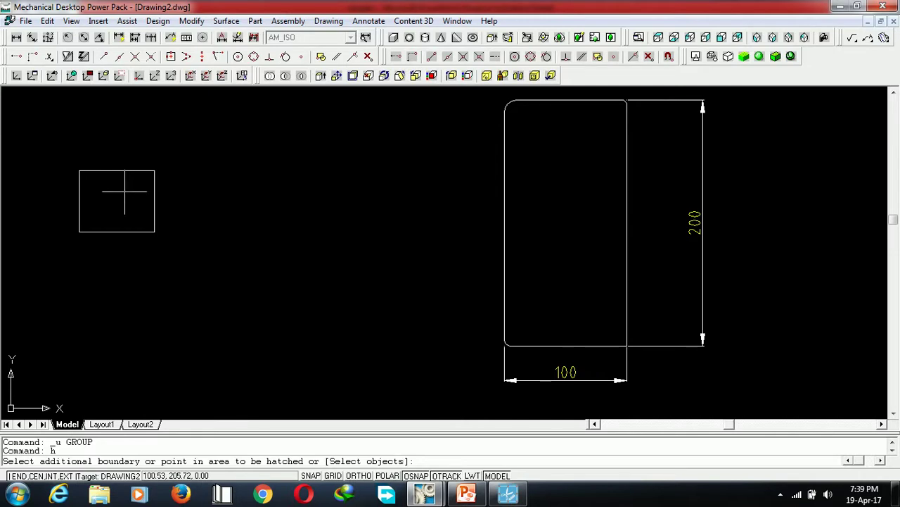
key(Return)
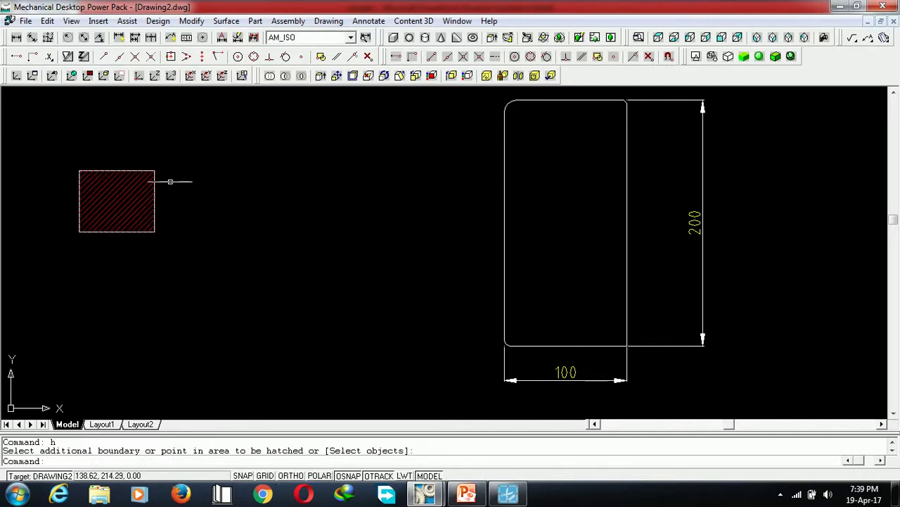
click(124, 199)
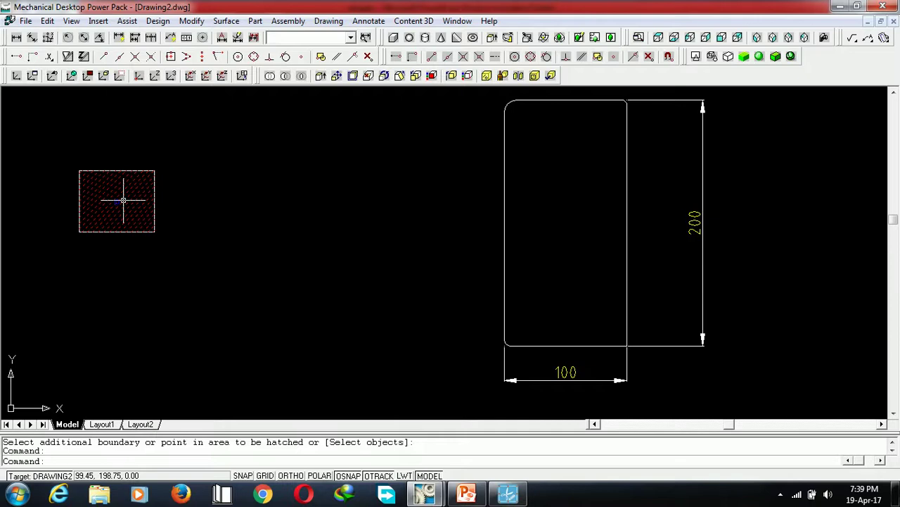
Change the small square's hatch colour from red to ByBlock so its lines display white
double_click(124, 200)
click(326, 122)
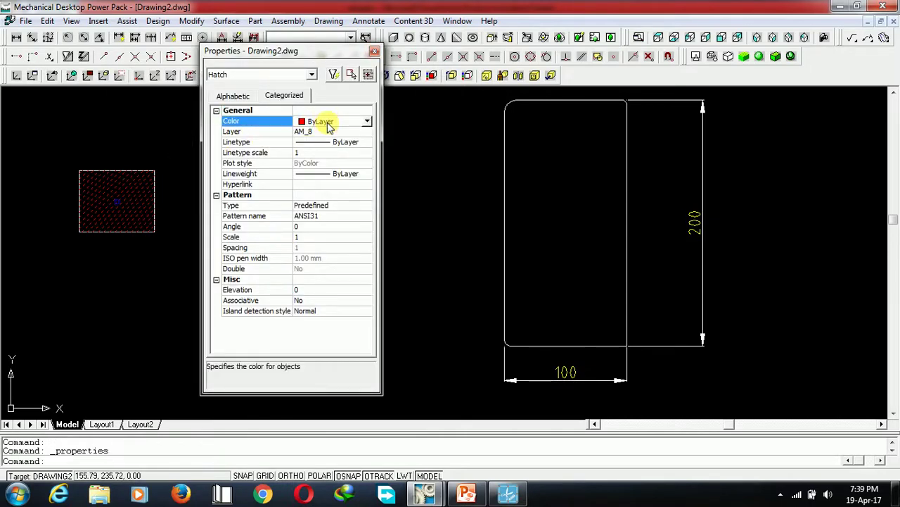
click(366, 122)
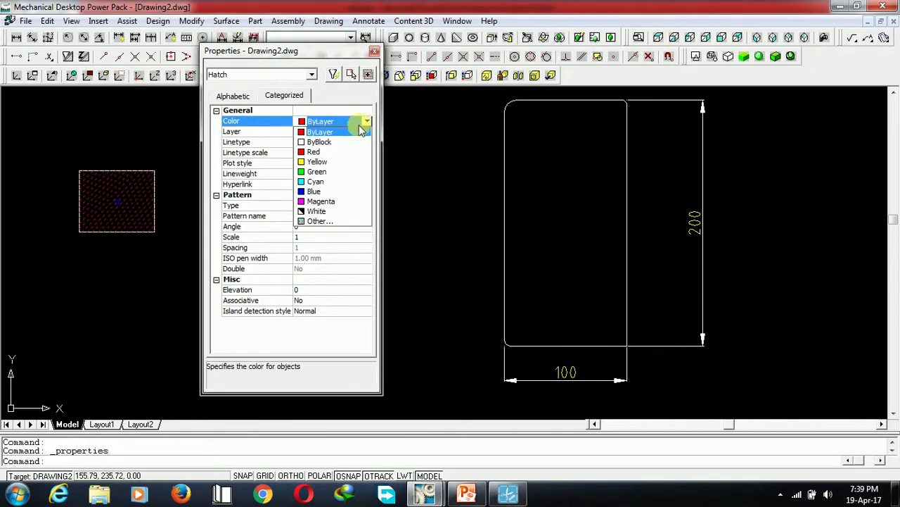
click(327, 142)
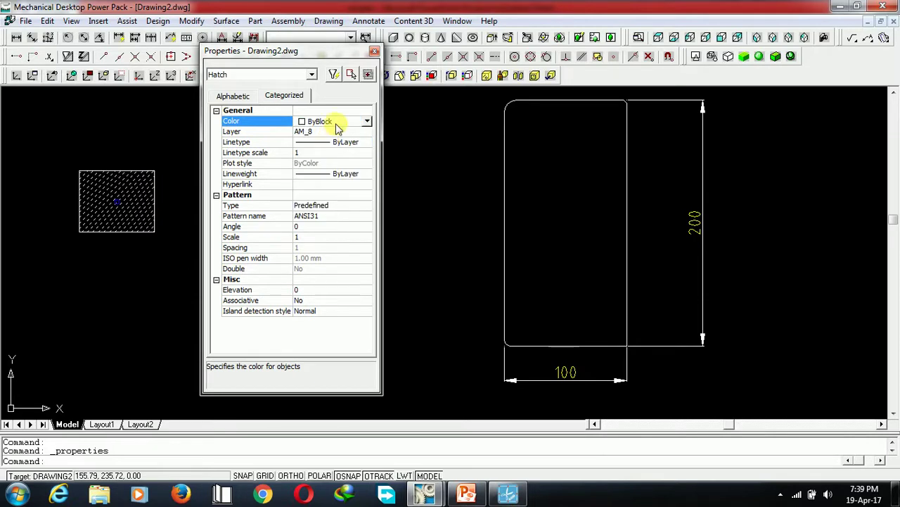
click(374, 51)
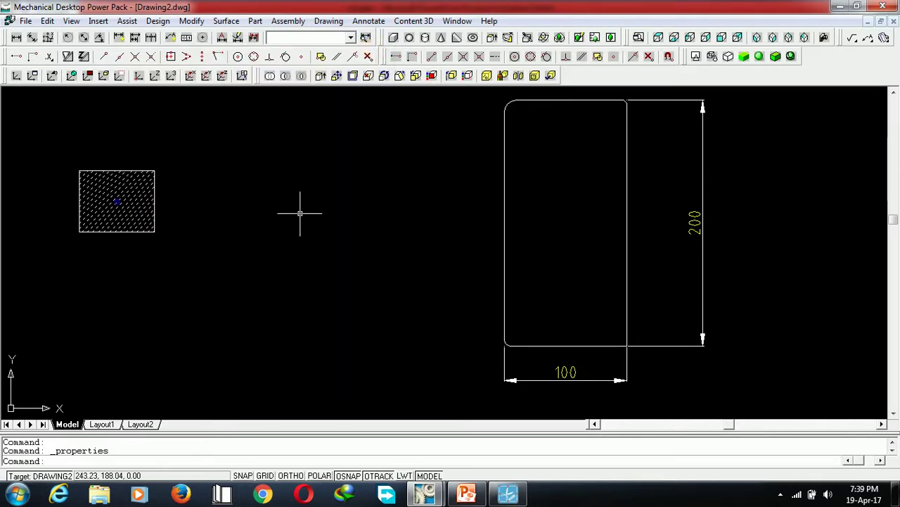
key(Escape)
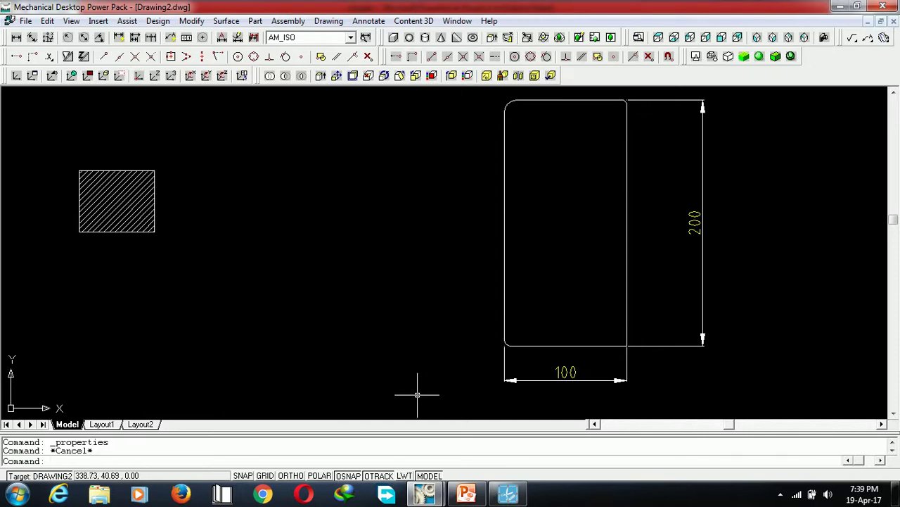
click(508, 495)
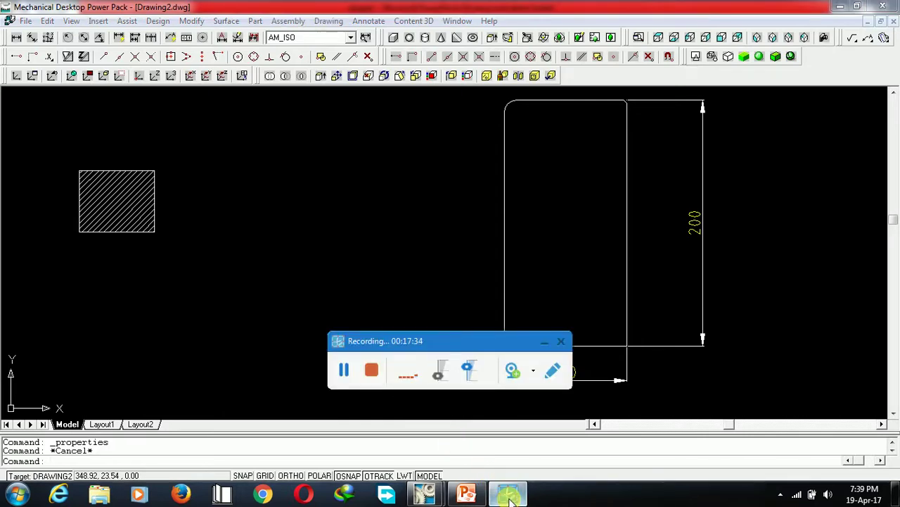
drag(458, 345, 671, 326)
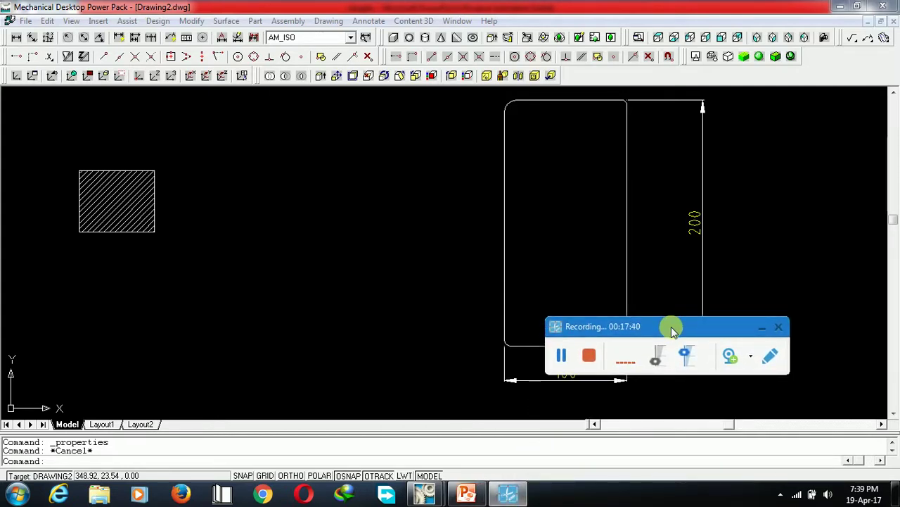